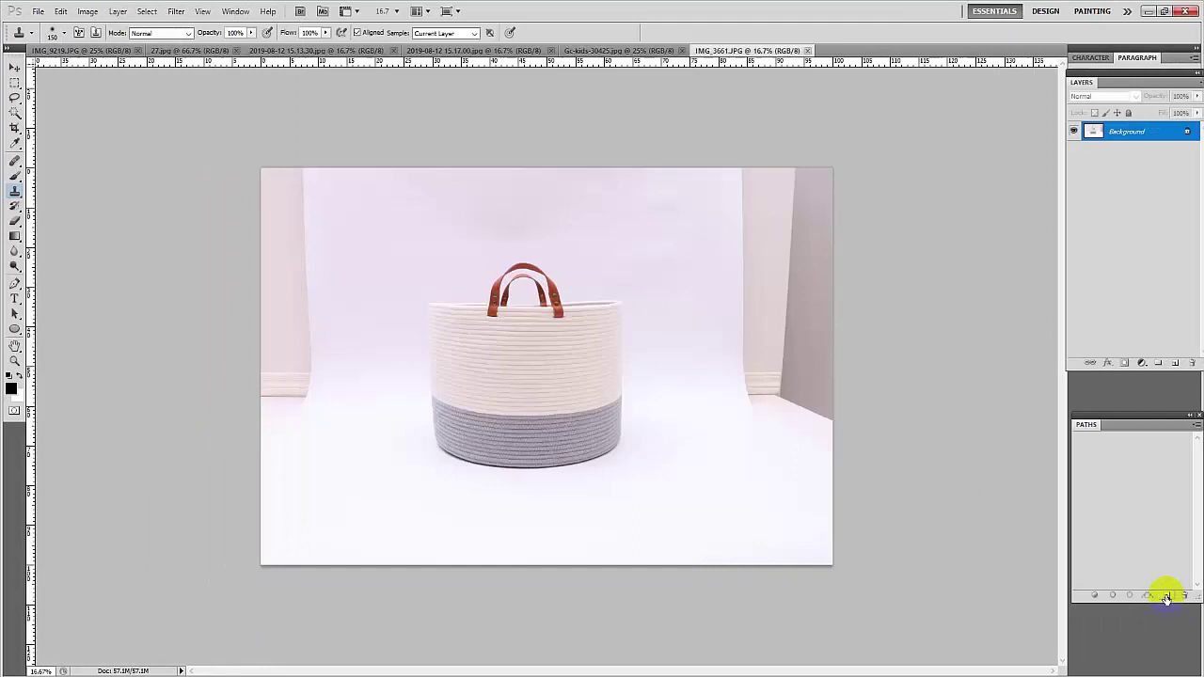
Step: With the Pen tool, zoom to 200% on the right rim and place the first anchor
left_click(1167, 595)
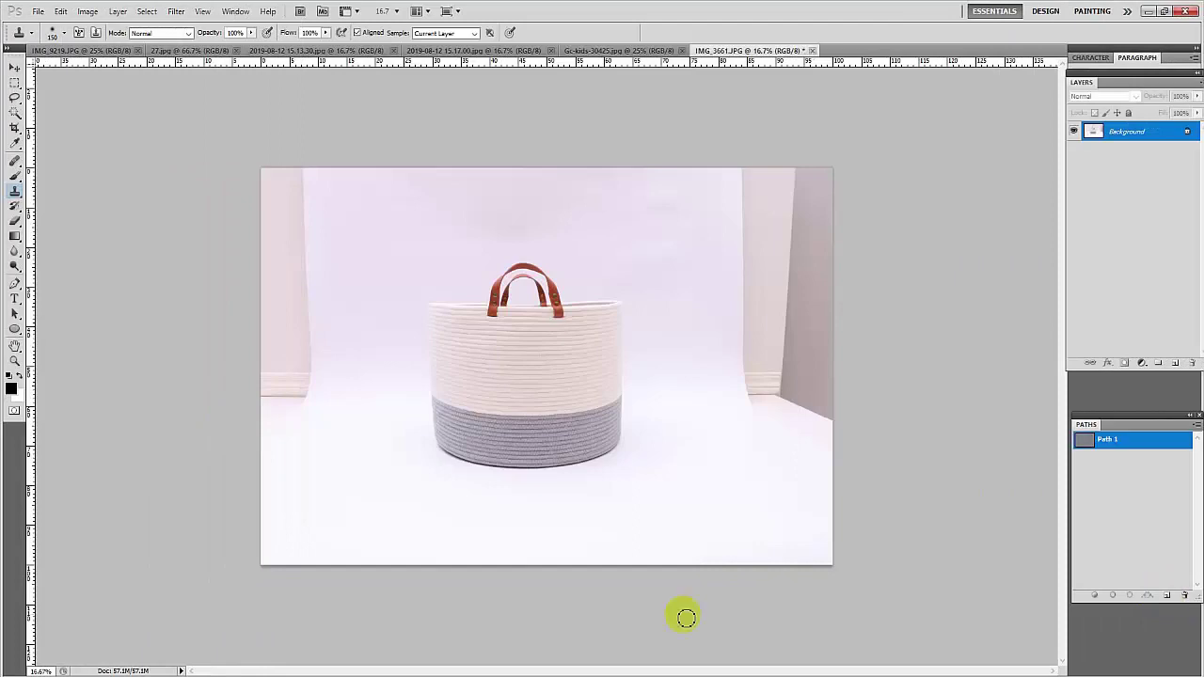
key("p")
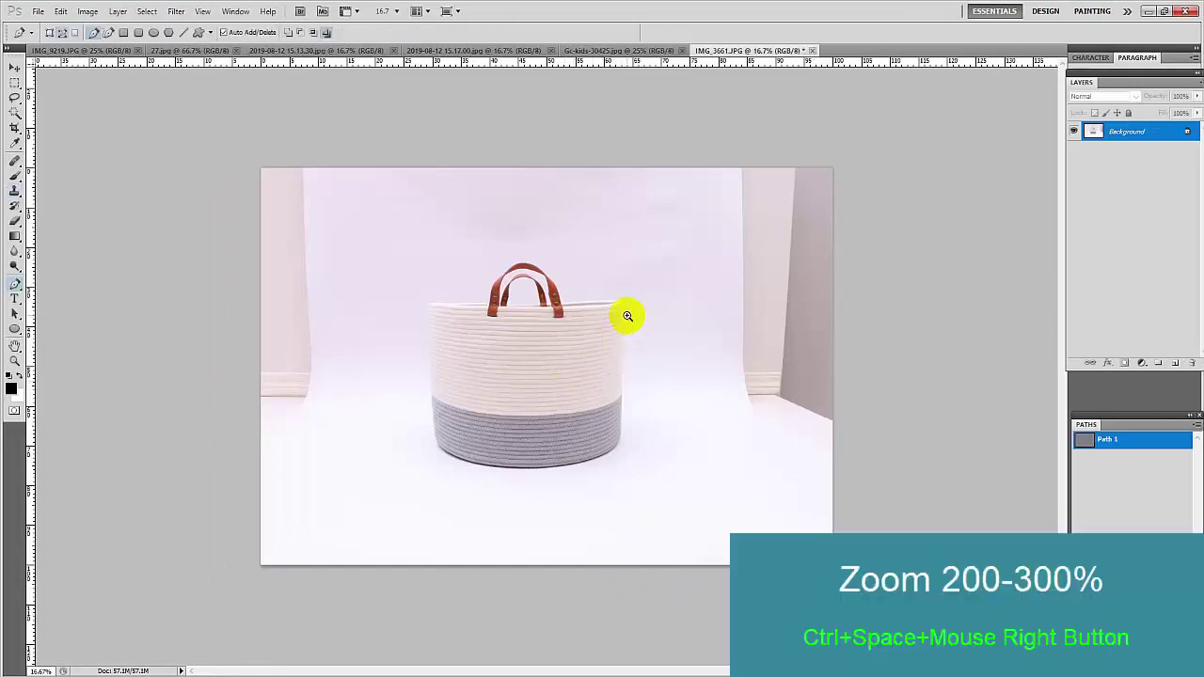
left_click_drag(627, 317, 720, 232)
left_click(720, 233, "ctrl")
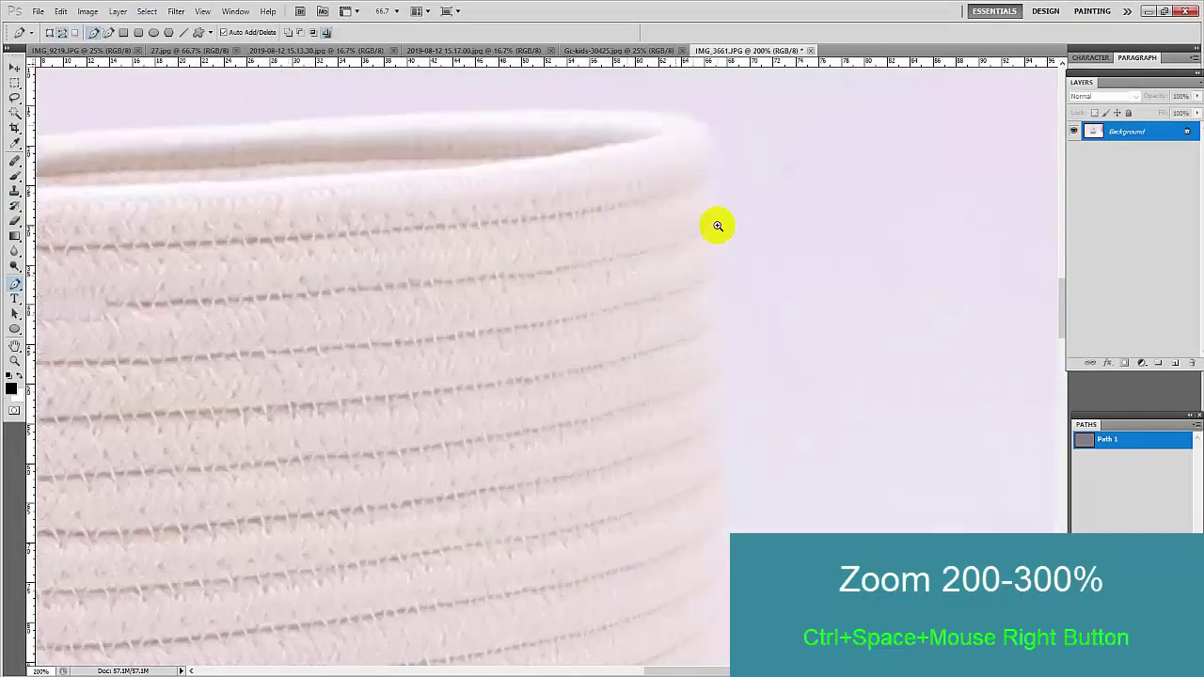
mouse_move(708, 174)
left_mouse_down()
mouse_move(729, 350)
mouse_move(643, 305)
mouse_move(653, 363)
left_mouse_up()
Step: Add curved anchors down the basket's right cream edge, panning to follow it
mouse_move(642, 443)
left_mouse_down()
mouse_move(643, 468)
mouse_move(573, 279)
left_mouse_up()
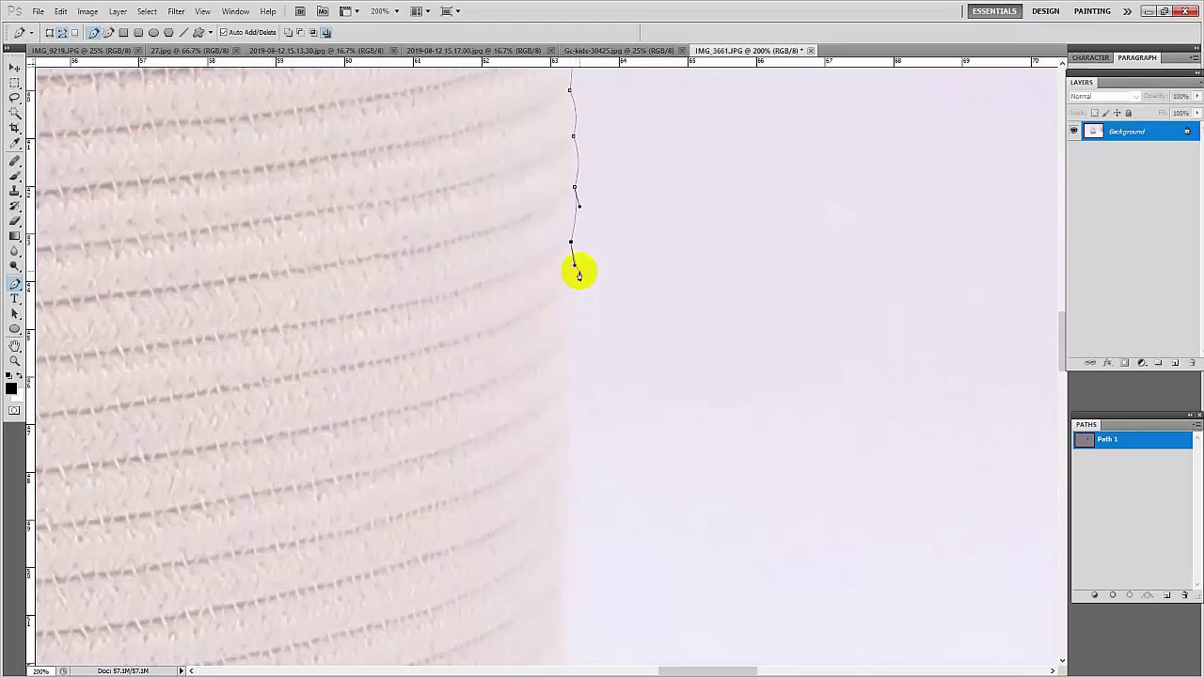
left_click_drag(574, 281, 582, 290)
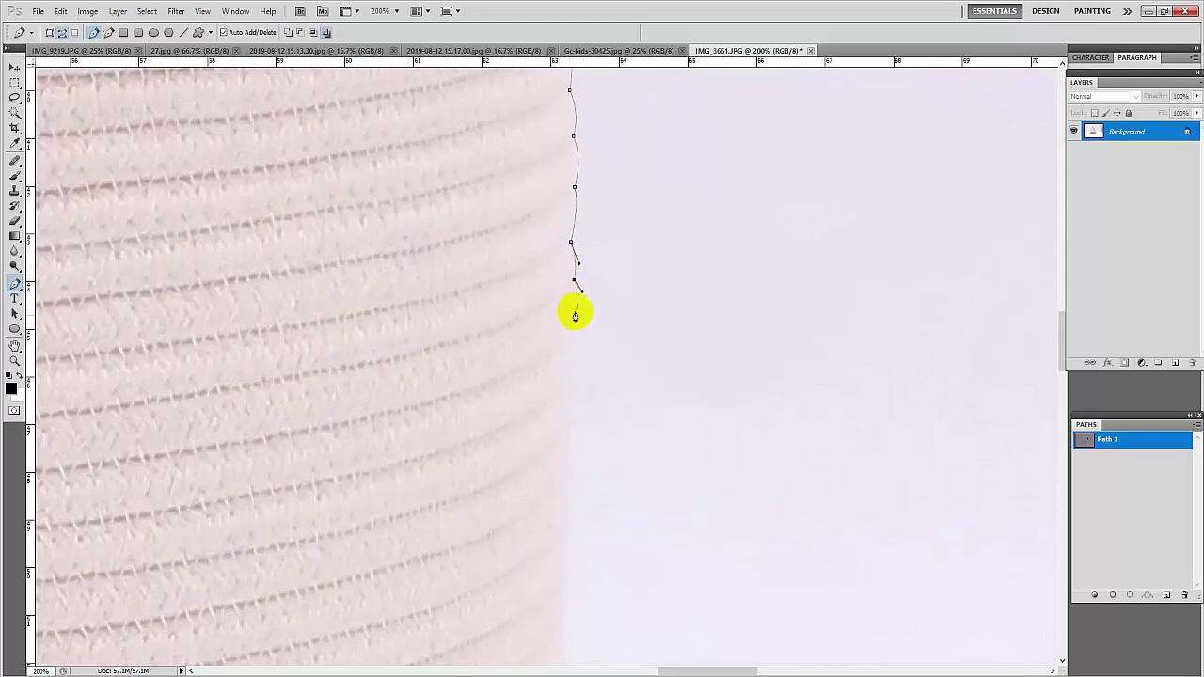
left_click_drag(567, 333, 575, 347)
left_click(568, 377)
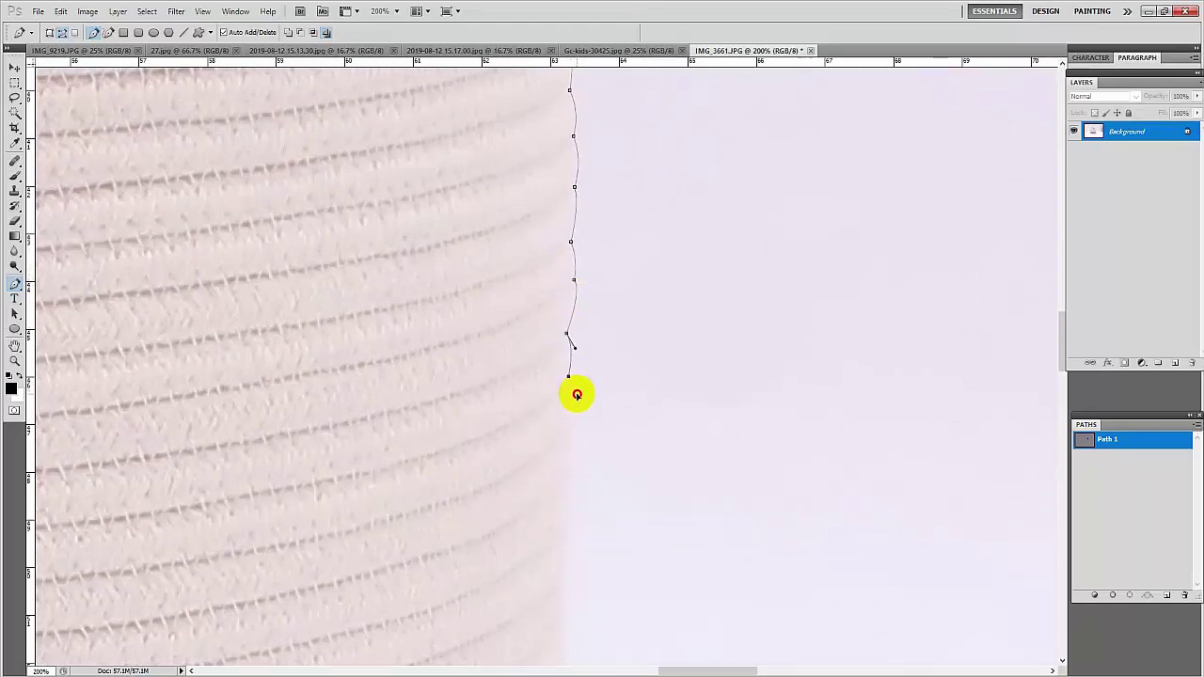
mouse_move(577, 404)
left_mouse_down()
mouse_move(551, 199)
mouse_move(558, 303)
left_mouse_up()
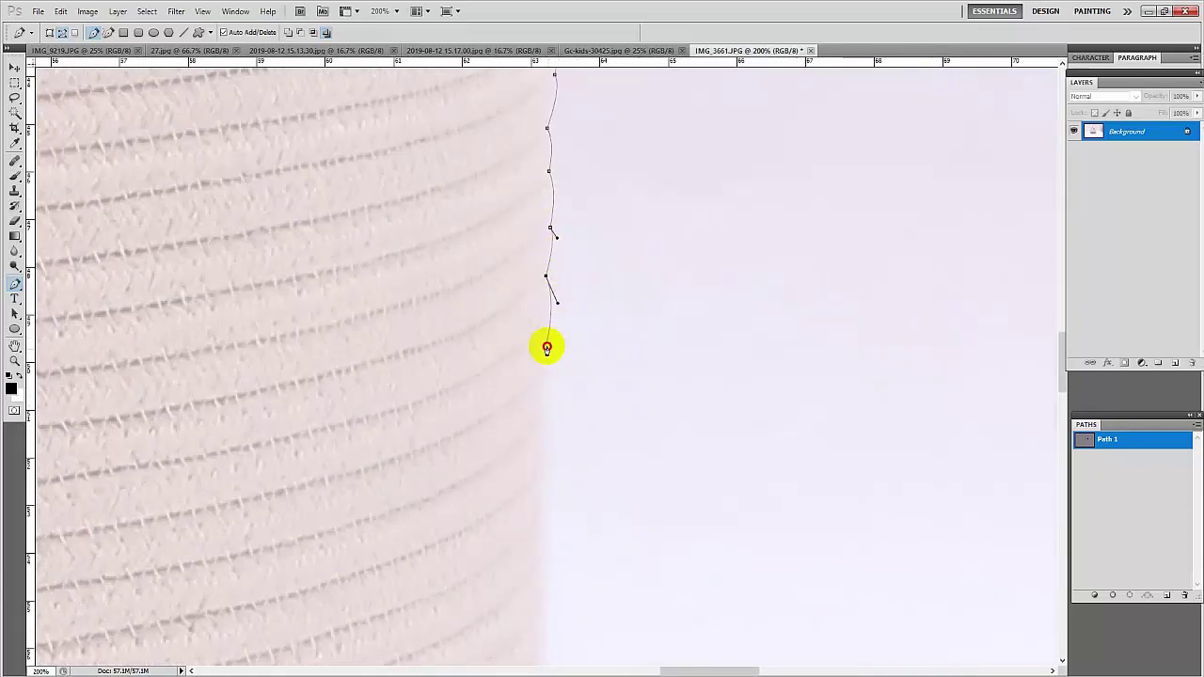
left_click_drag(547, 350, 550, 381)
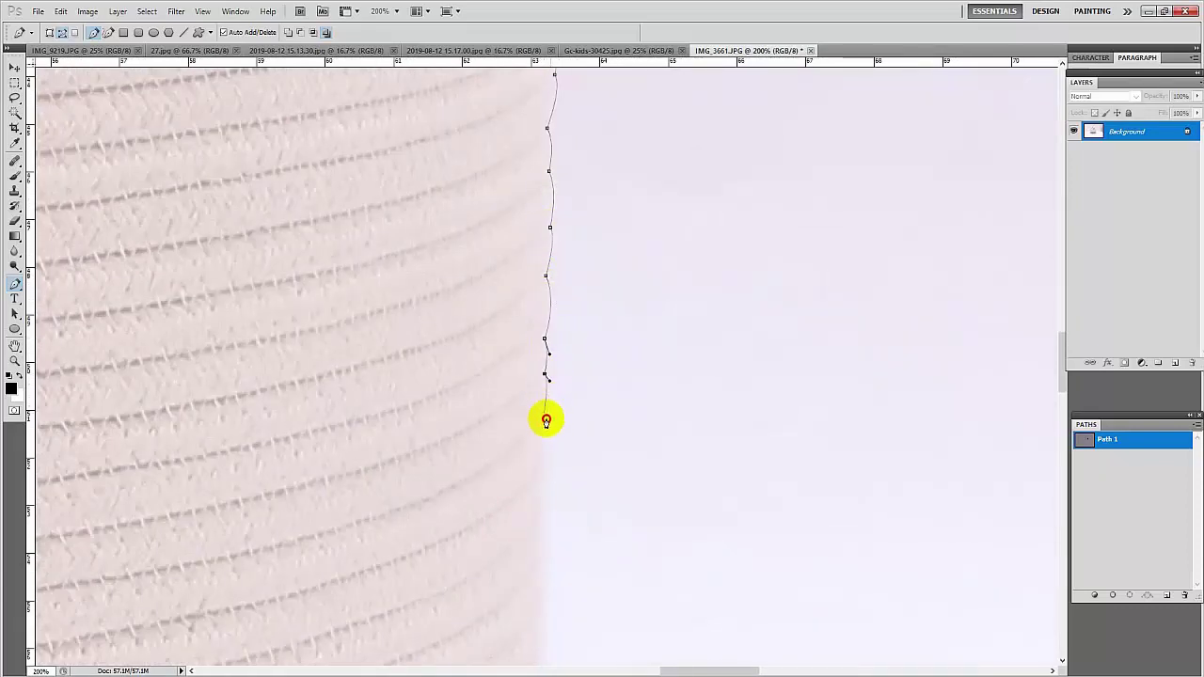
Step: Carry the path past the cream-to-grey join and down the grey lower side
mouse_move(552, 436)
left_mouse_down()
mouse_move(535, 258)
mouse_move(529, 280)
left_mouse_up()
left_click_drag(523, 327, 529, 433)
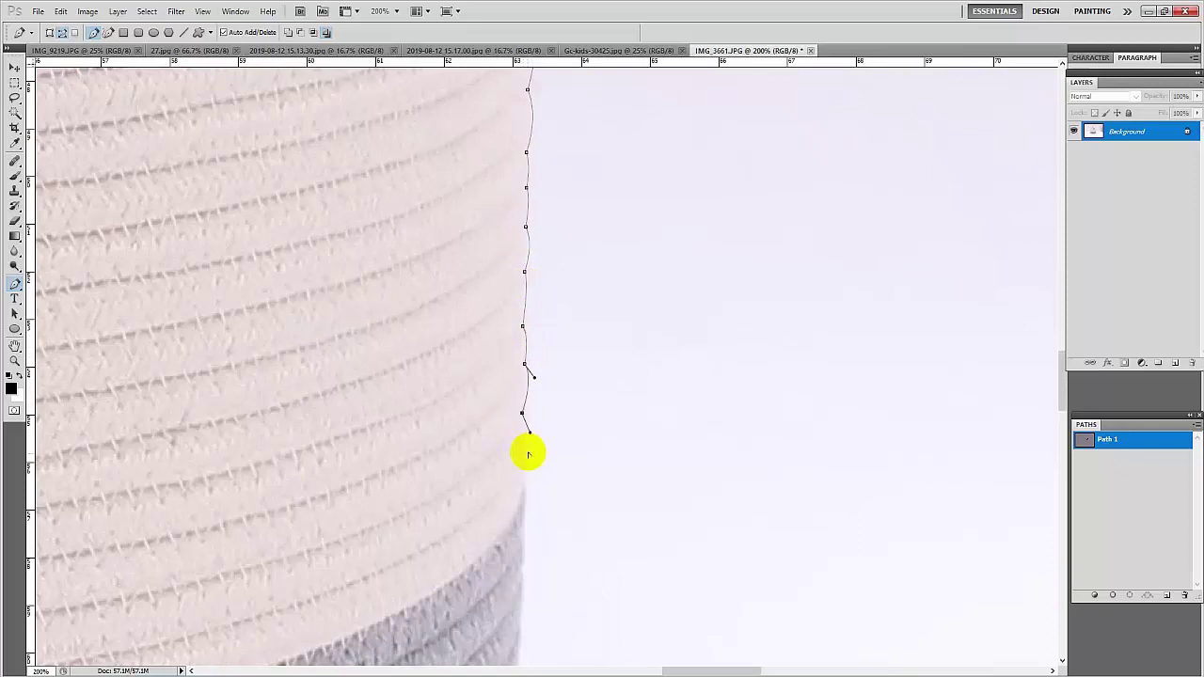
mouse_move(530, 478)
left_mouse_down()
mouse_move(515, 310)
mouse_move(522, 336)
left_mouse_up()
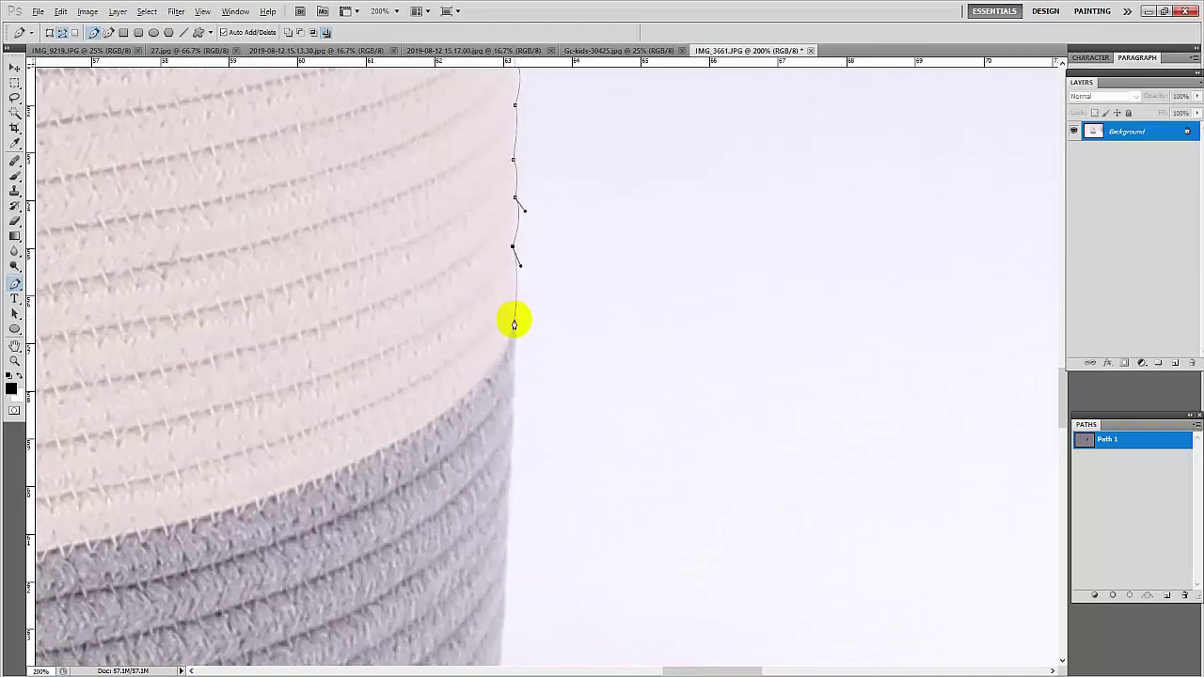
mouse_move(512, 396)
left_mouse_down()
mouse_move(511, 457)
mouse_move(473, 245)
left_mouse_up()
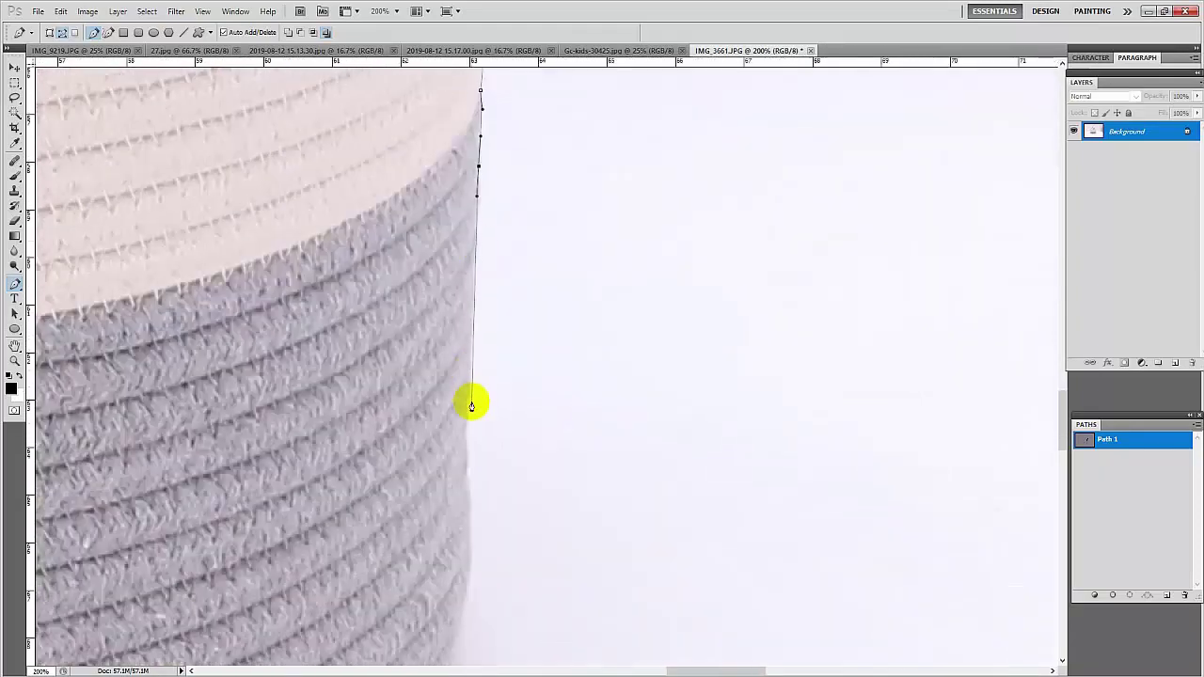
left_click_drag(465, 419, 462, 460)
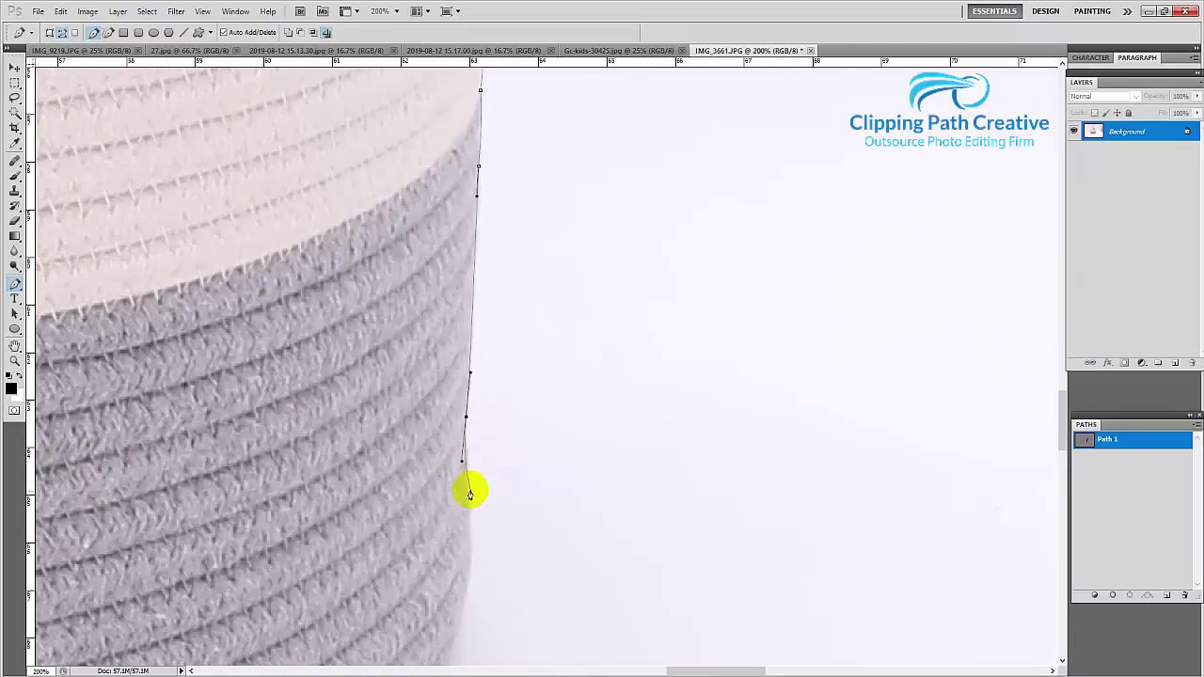
mouse_move(470, 549)
left_mouse_down()
mouse_move(471, 597)
mouse_move(677, 358)
left_mouse_up()
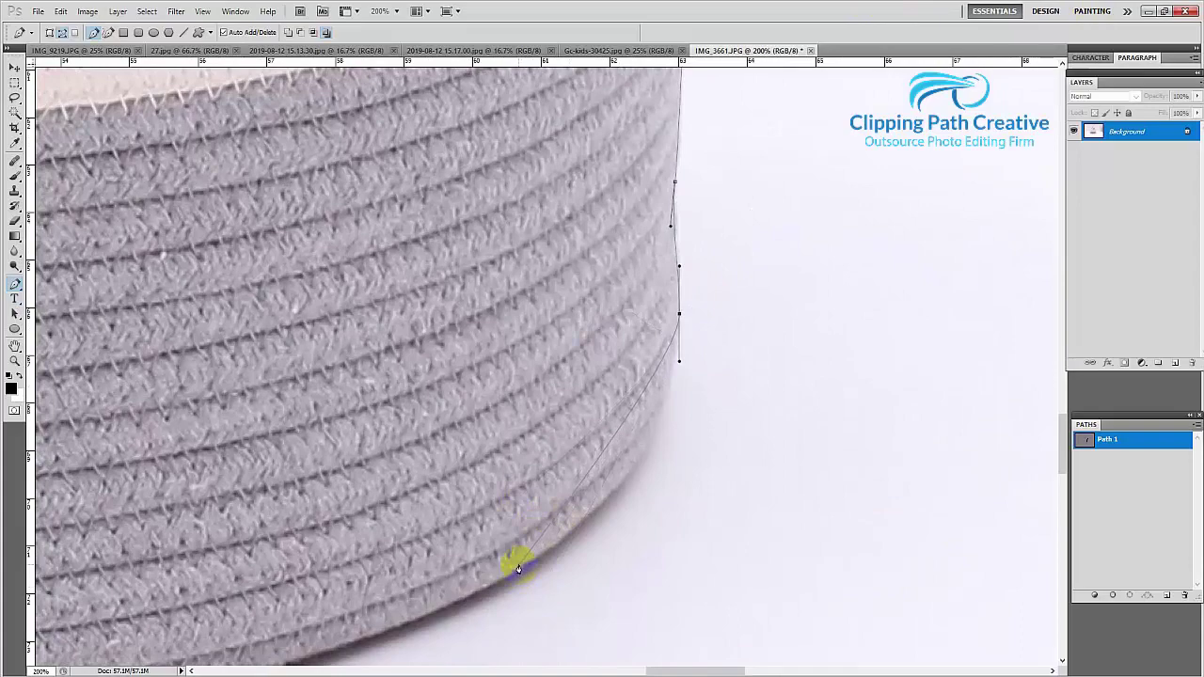
Step: Curve the path around the bottom-right corner, along the bottom edge, and up the left side
mouse_move(517, 567)
left_mouse_down()
mouse_move(367, 651)
mouse_move(725, 510)
left_mouse_up()
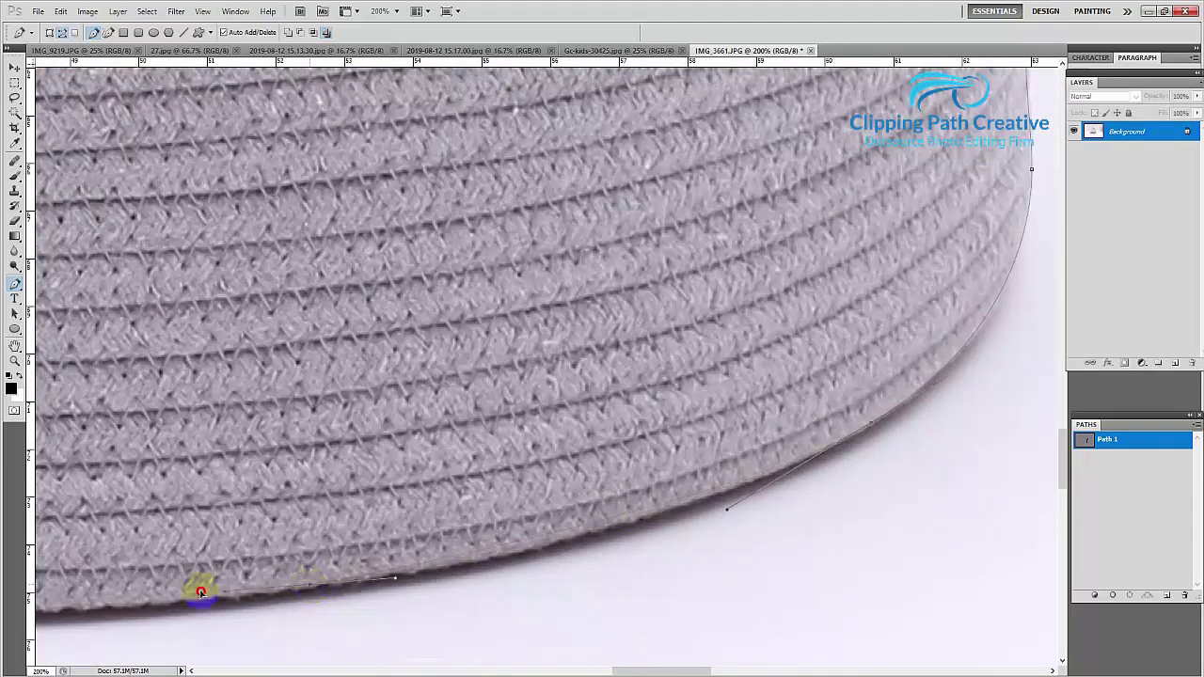
mouse_move(201, 592)
left_mouse_down()
mouse_move(140, 591)
mouse_move(158, 605)
mouse_move(681, 524)
mouse_move(796, 518)
left_mouse_up()
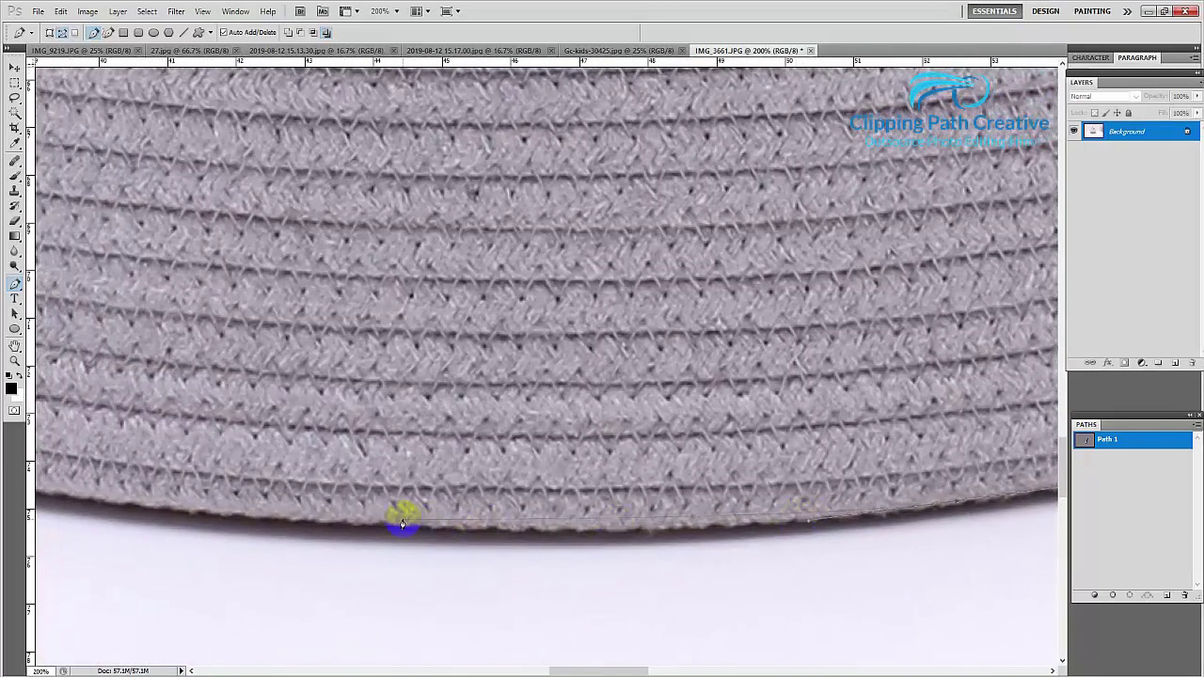
left_click_drag(402, 524, 175, 511)
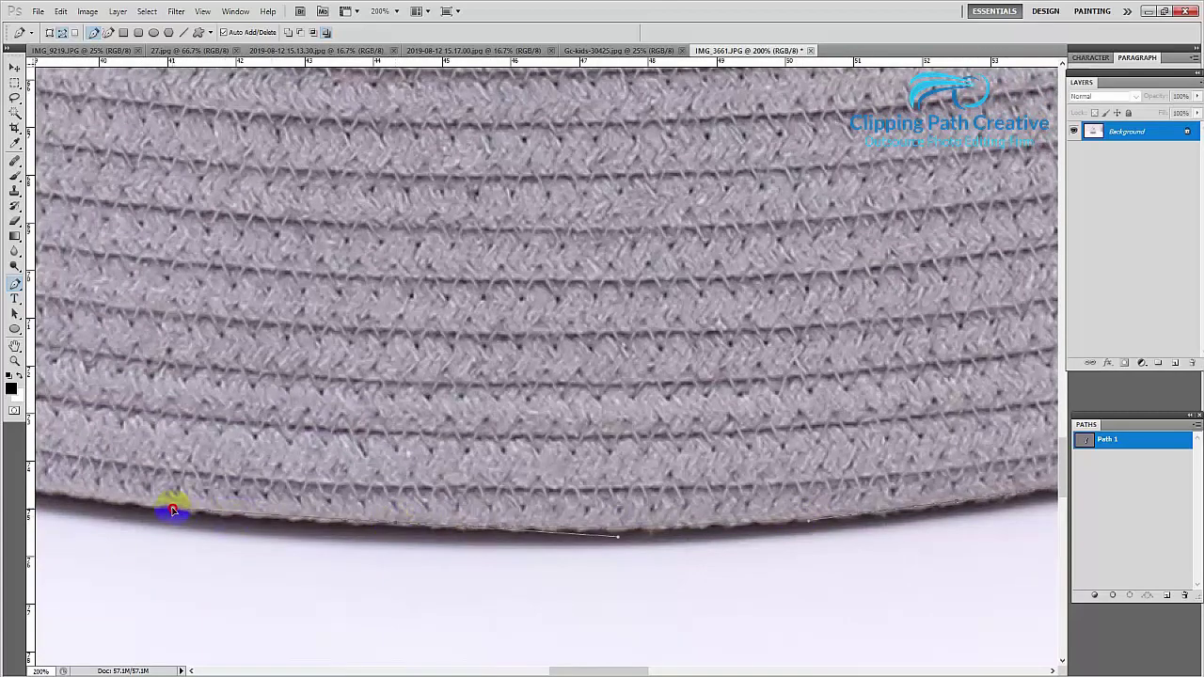
left_click_drag(201, 516, 718, 563)
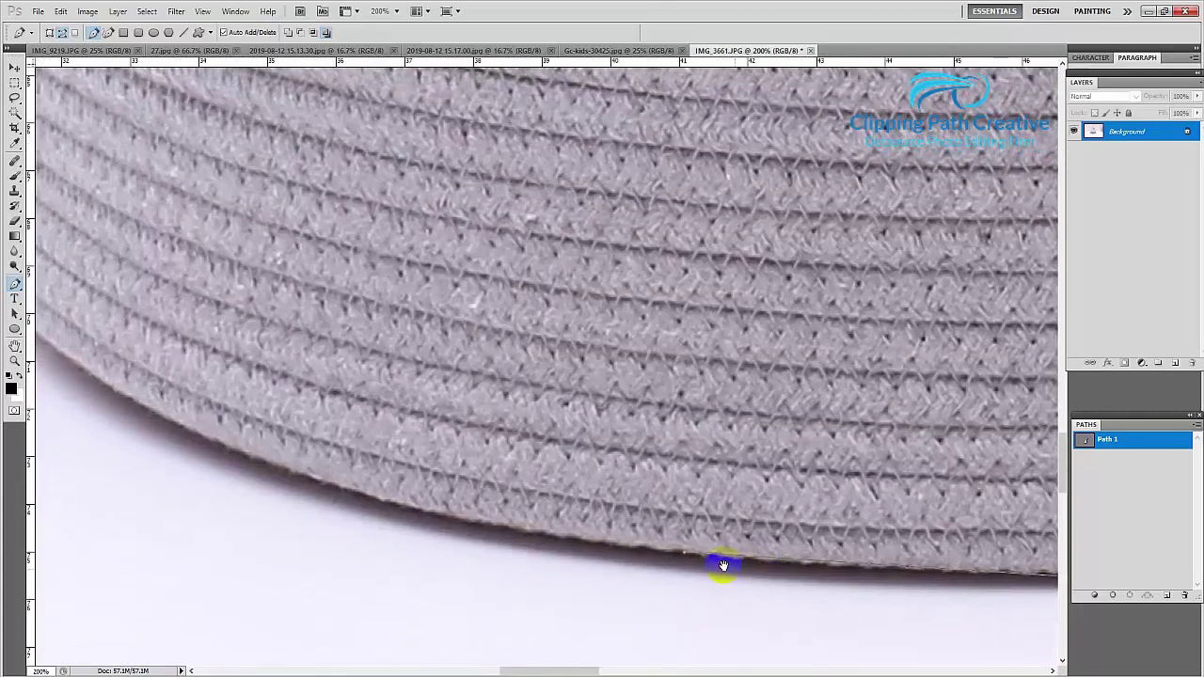
mouse_move(323, 487)
left_mouse_down()
mouse_move(162, 421)
mouse_move(551, 613)
left_mouse_up()
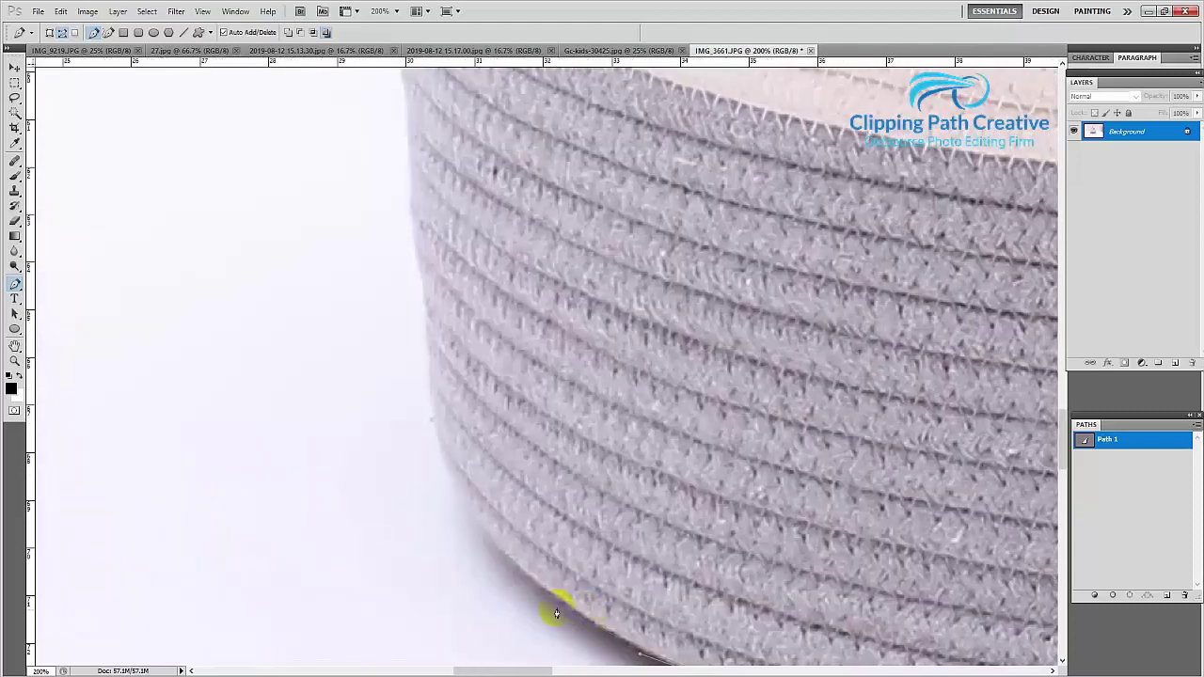
left_click_drag(499, 548, 452, 495)
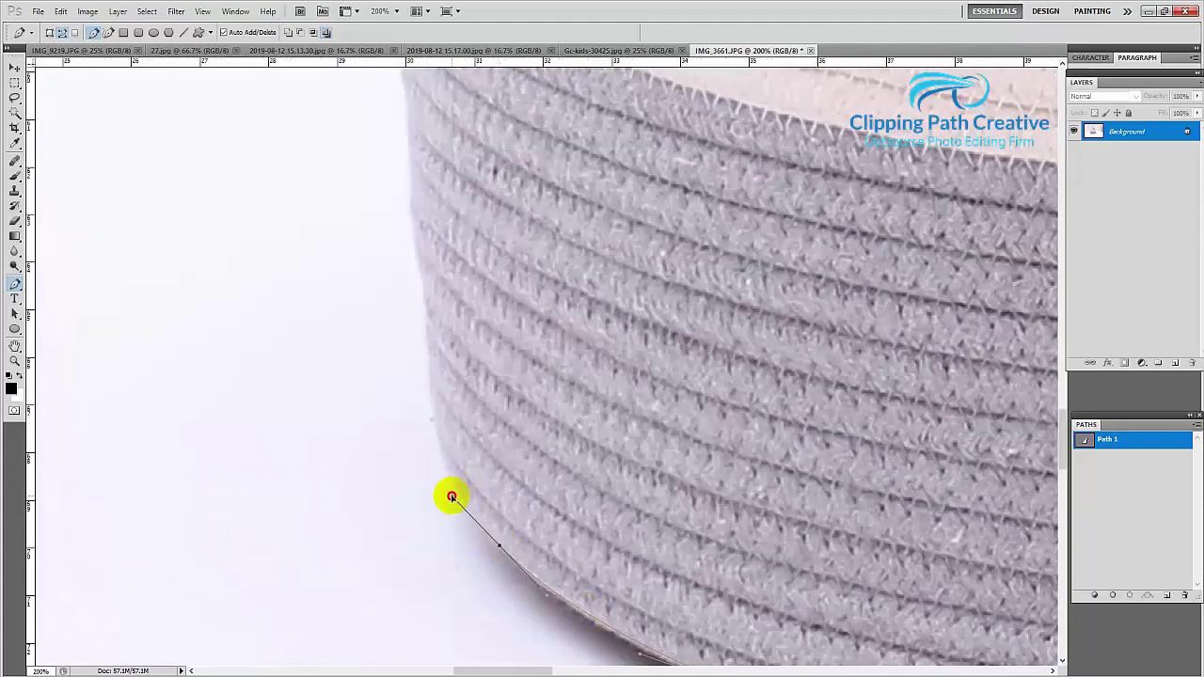
mouse_move(436, 426)
left_mouse_down()
mouse_move(428, 383)
mouse_move(487, 569)
mouse_move(480, 489)
left_mouse_up()
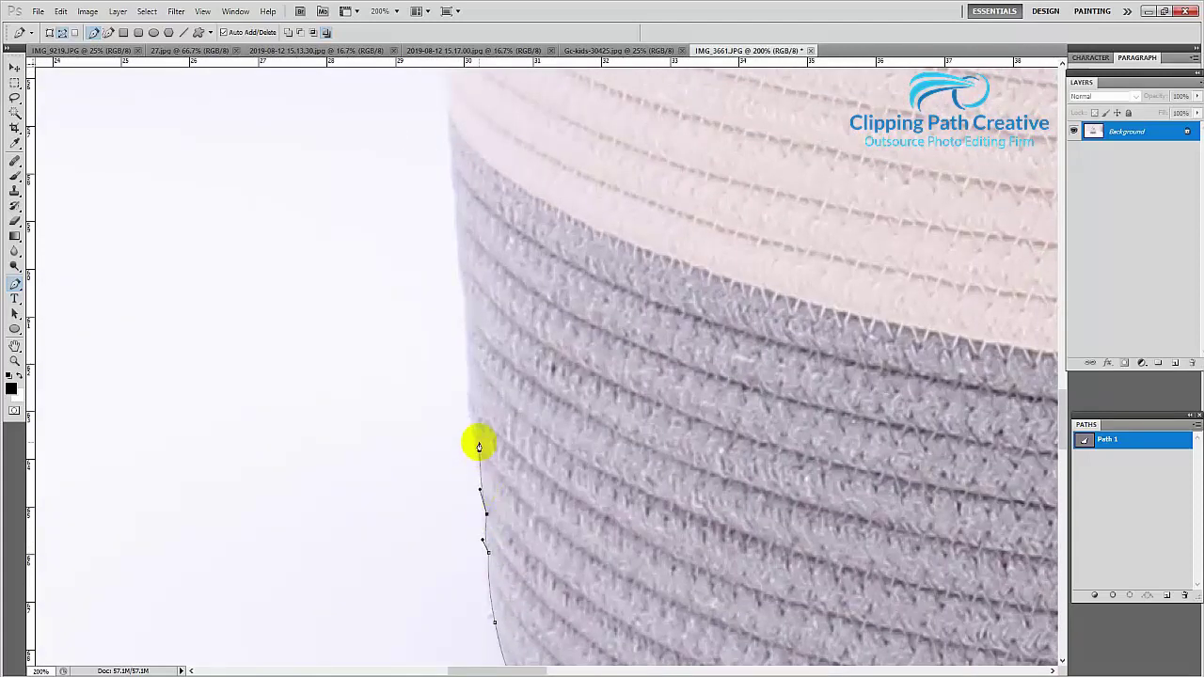
Step: Anchor the path up the basket's left cream side to the top-left rim
mouse_move(473, 435)
left_mouse_down()
mouse_move(468, 234)
mouse_move(573, 385)
left_mouse_up()
left_click_drag(556, 428, 556, 365)
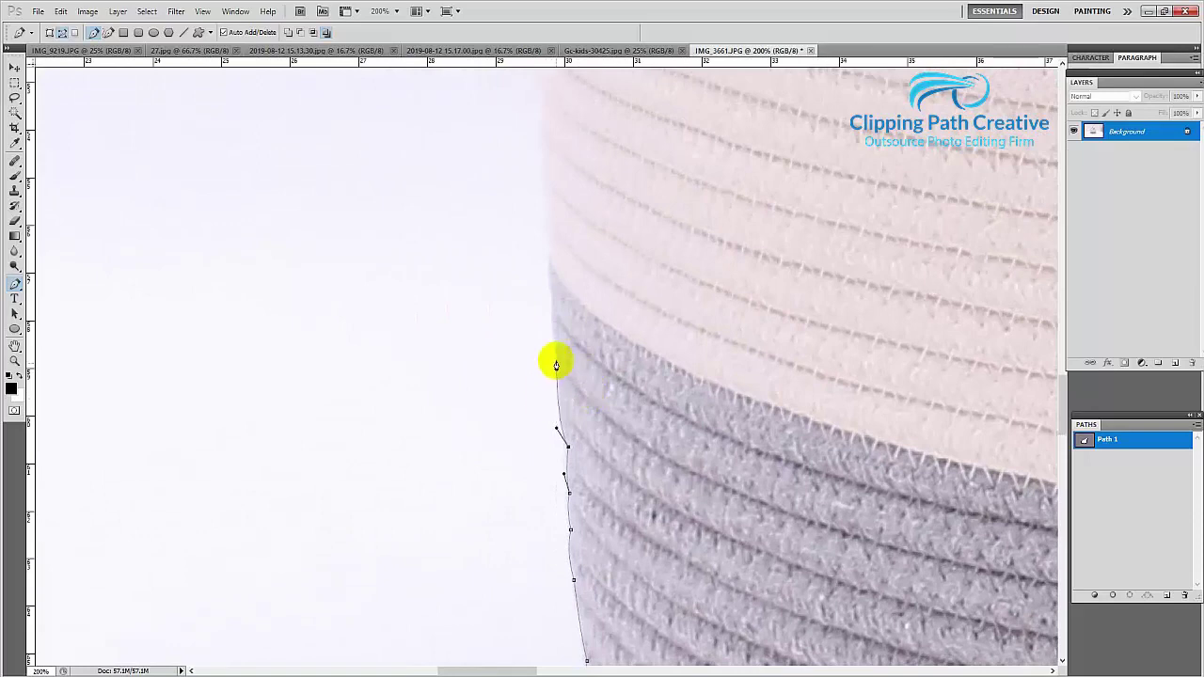
left_click(556, 345)
mouse_move(552, 300)
left_mouse_down()
mouse_move(545, 228)
mouse_move(592, 452)
left_mouse_up()
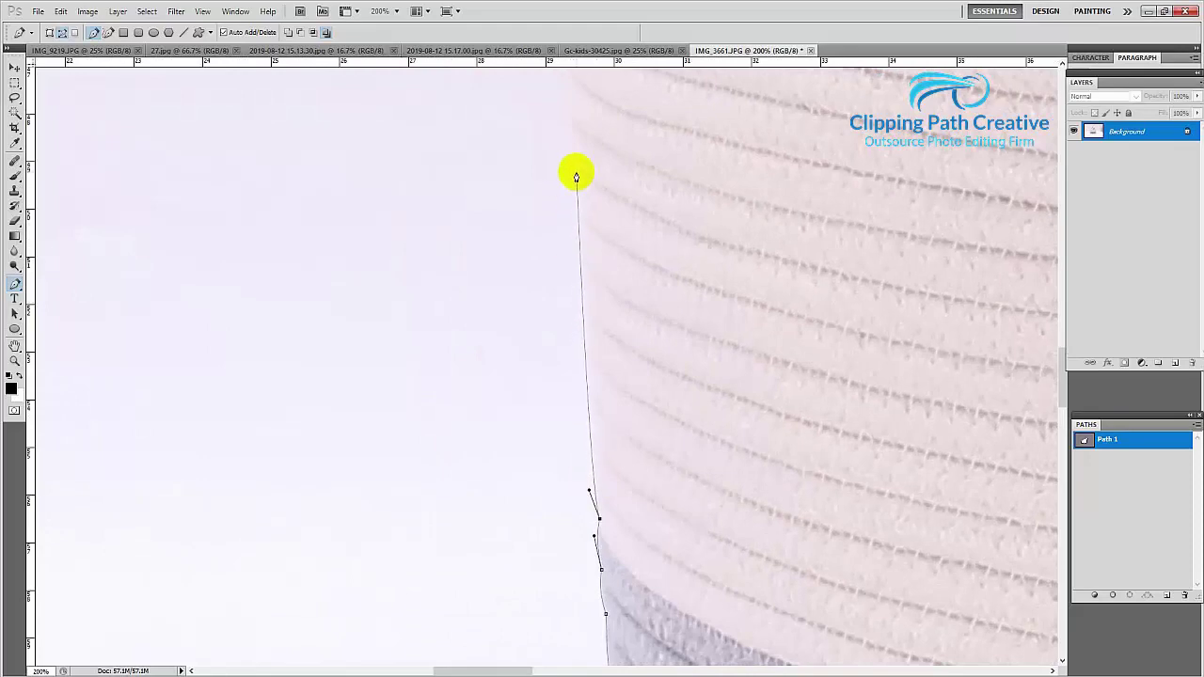
mouse_move(575, 172)
left_mouse_down()
mouse_move(572, 118)
mouse_move(623, 542)
left_mouse_up()
left_click_drag(604, 323, 599, 253)
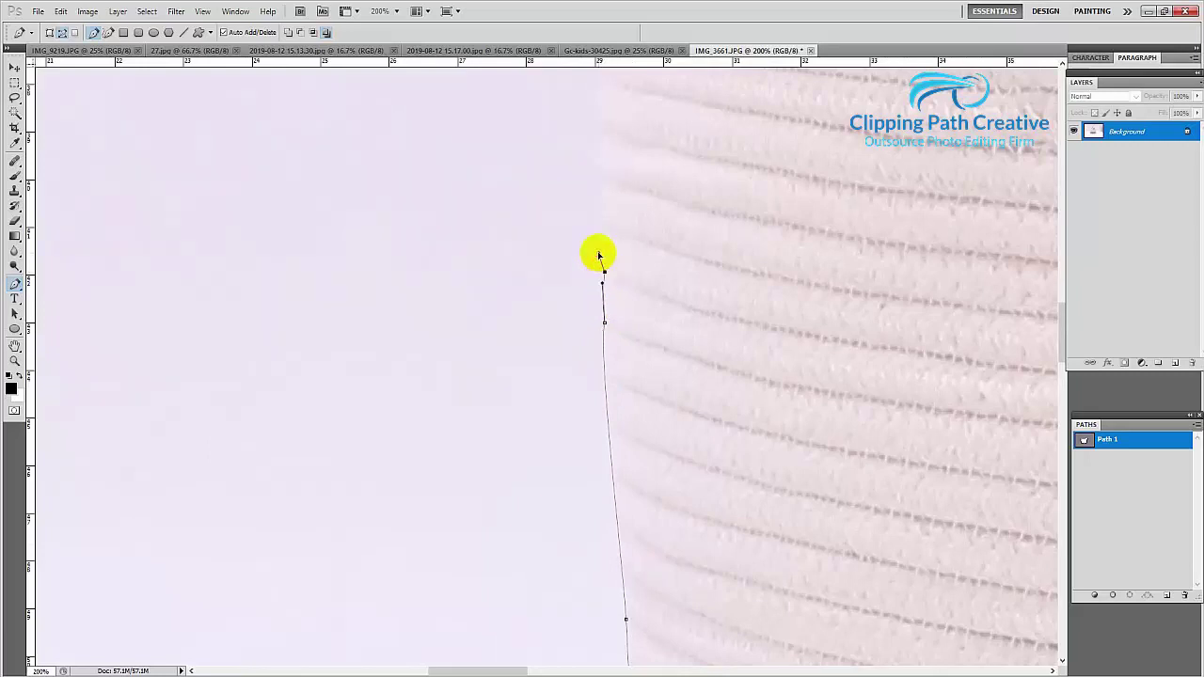
left_click(603, 225)
mouse_move(601, 178)
left_mouse_down()
mouse_move(593, 146)
mouse_move(597, 381)
mouse_move(603, 195)
left_mouse_up()
Step: Curve the path around the top-left corner and along the rim to the strap
left_click(615, 178)
left_click(613, 137)
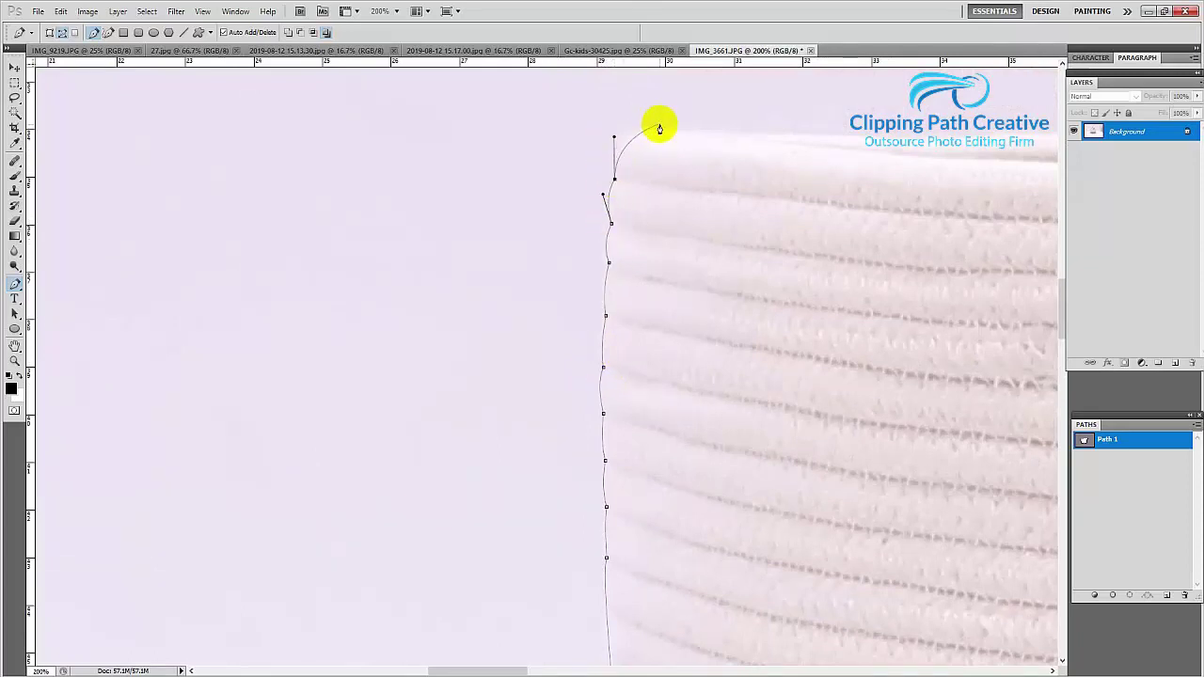
left_click_drag(667, 129, 724, 132)
left_click_drag(815, 142, 430, 231)
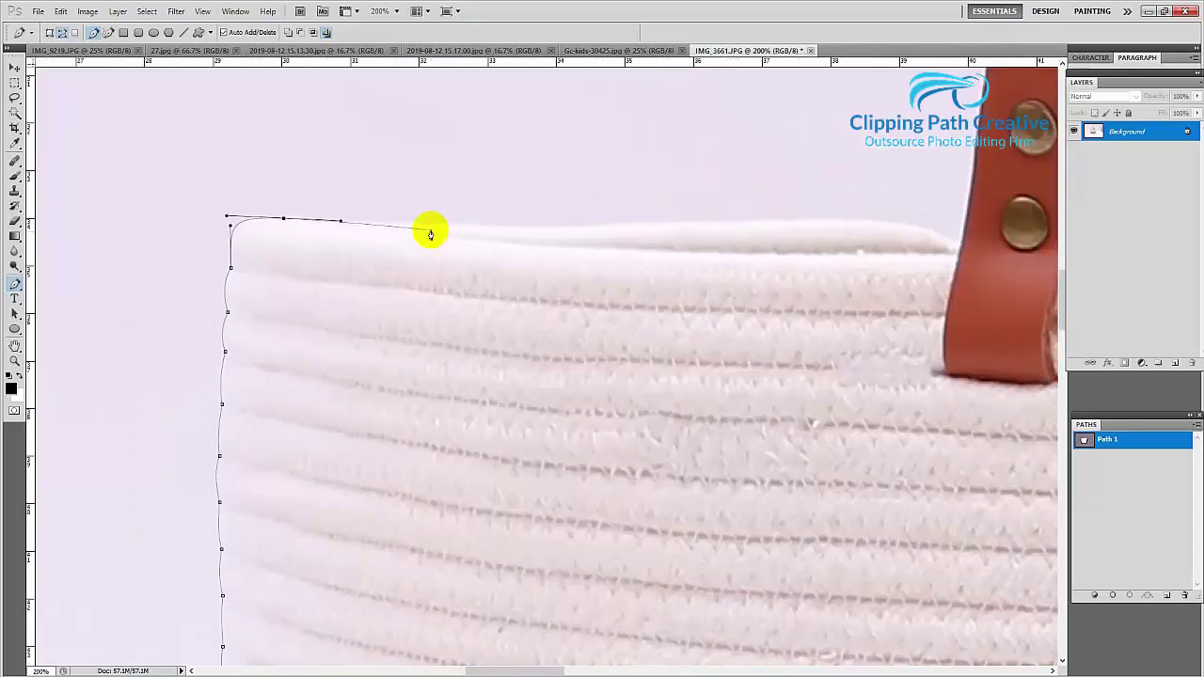
left_click_drag(565, 227, 628, 226)
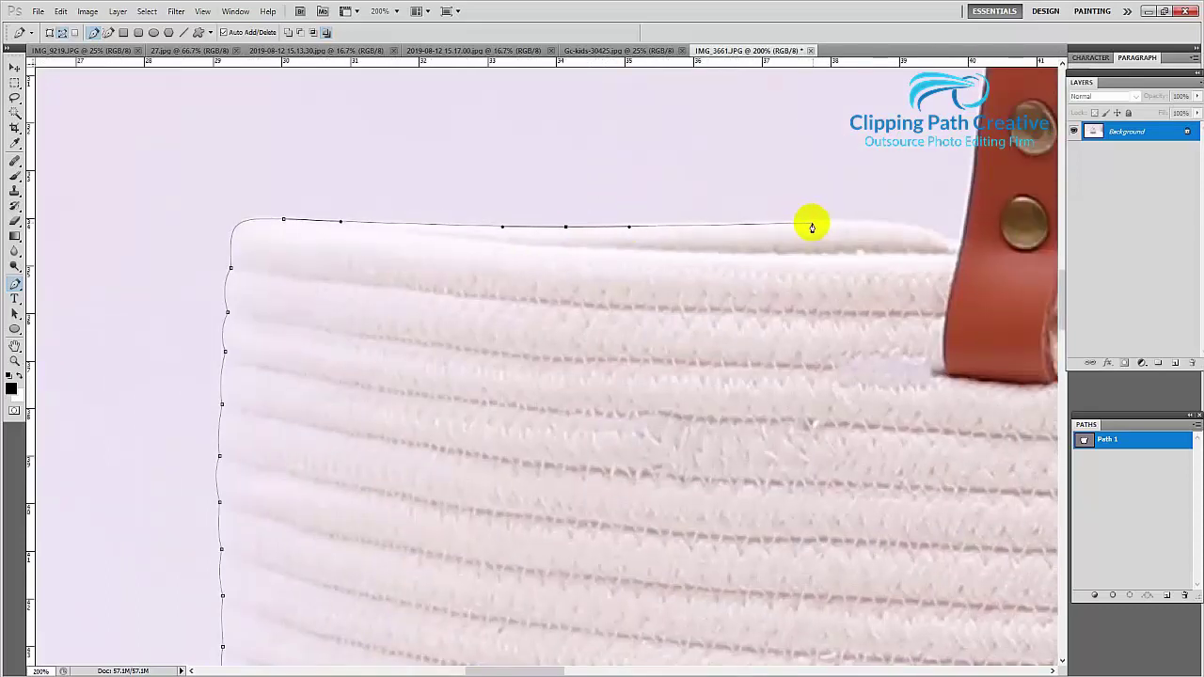
mouse_move(819, 222)
left_mouse_down()
mouse_move(883, 221)
mouse_move(948, 241)
left_mouse_up()
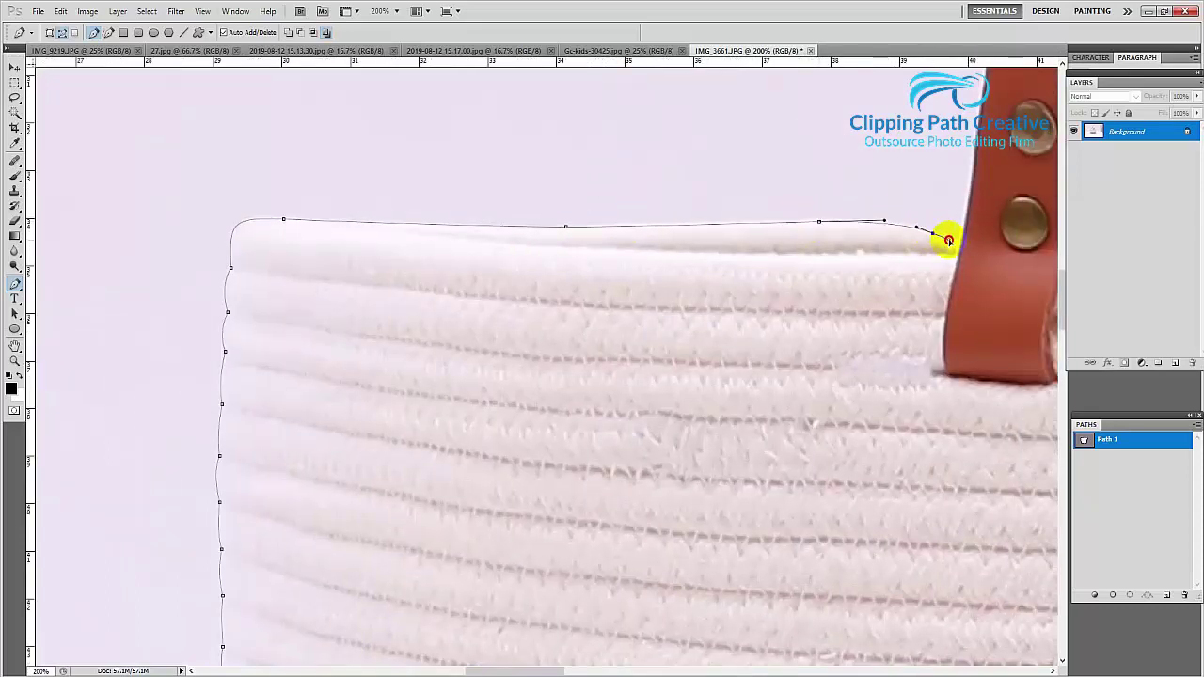
left_click(959, 247)
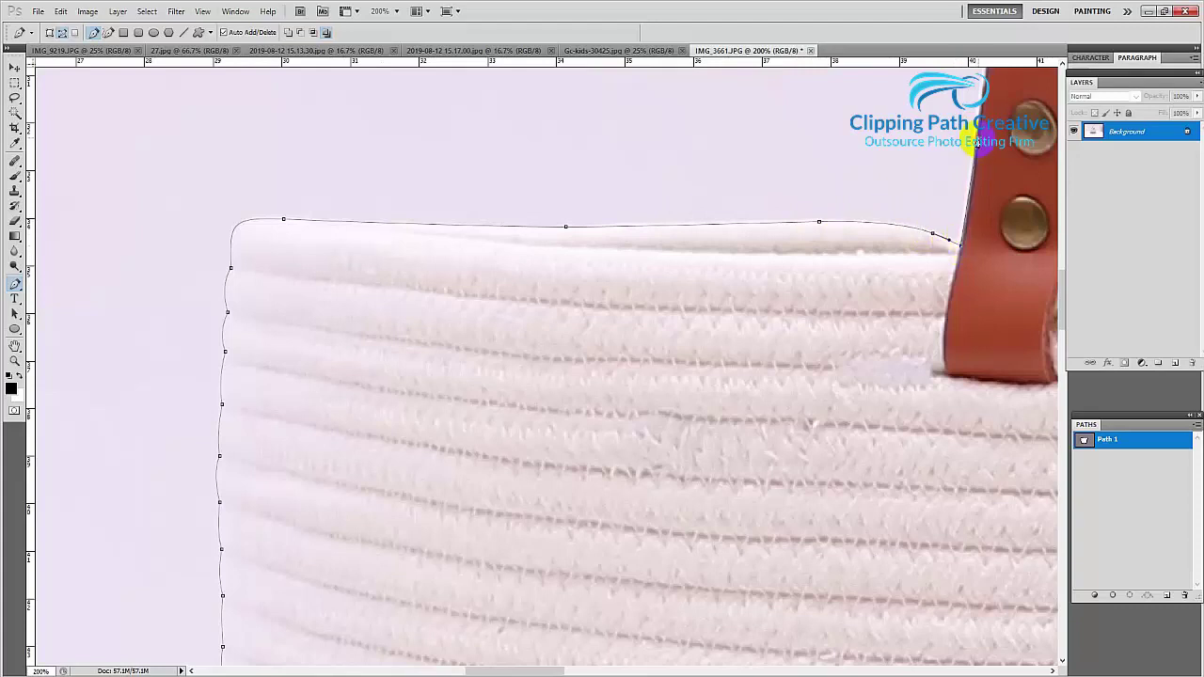
Step: Trace the outer leather handle up, over its arch, and down to the rim
left_click_drag(978, 141, 860, 565)
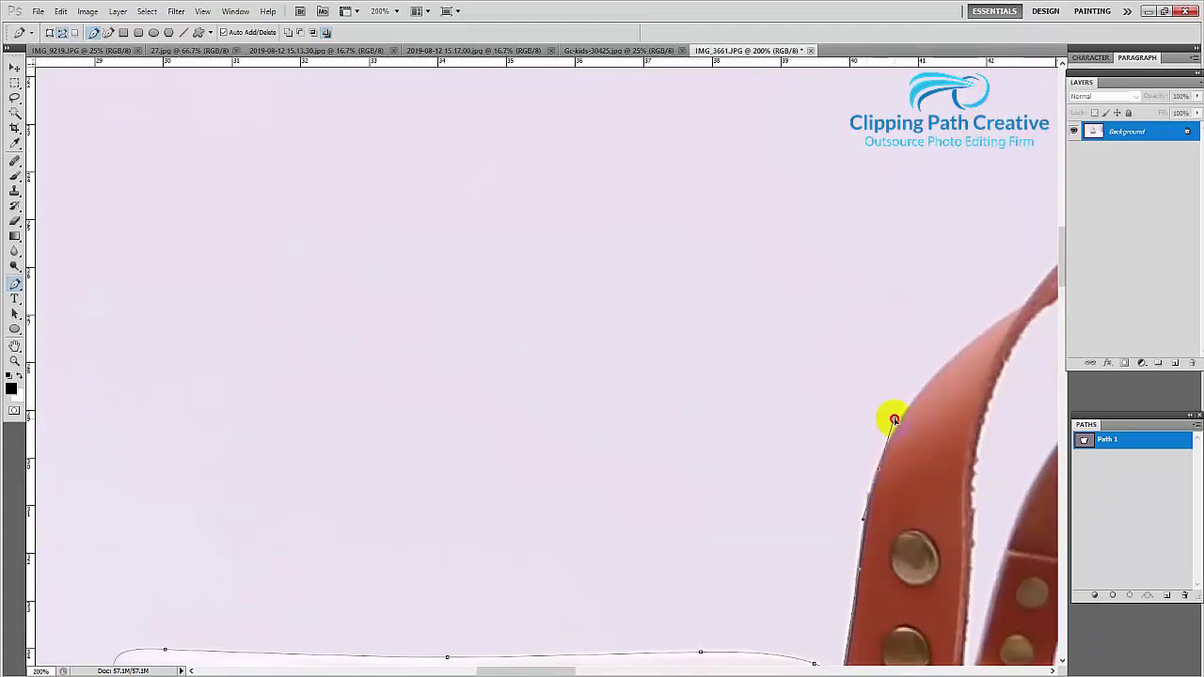
mouse_move(894, 419)
left_mouse_down()
mouse_move(538, 458)
mouse_move(530, 417)
left_mouse_up()
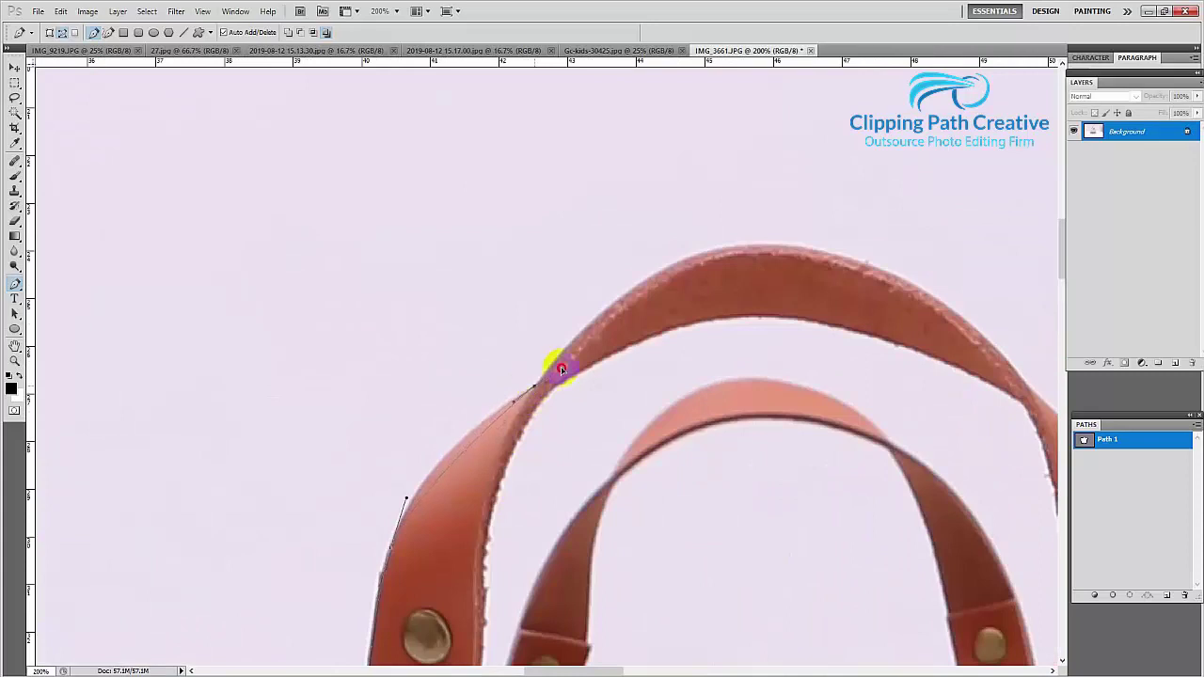
mouse_move(561, 369)
left_mouse_down()
mouse_move(612, 281)
mouse_move(365, 308)
left_mouse_up()
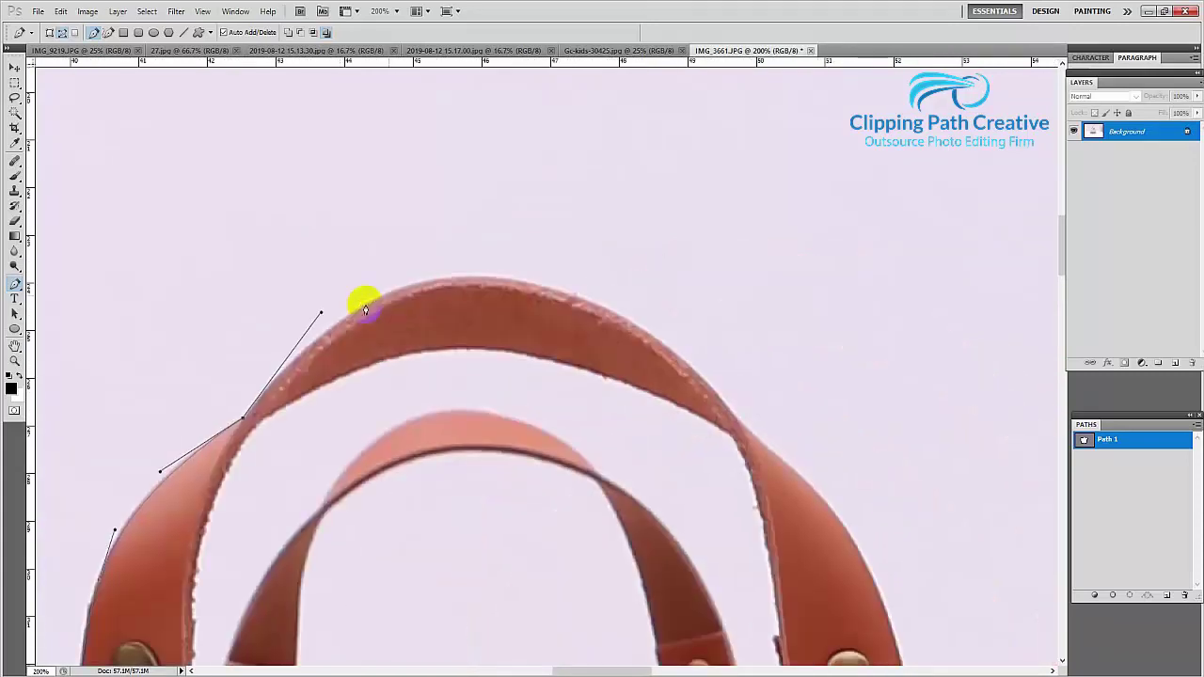
left_click_drag(500, 279, 574, 291)
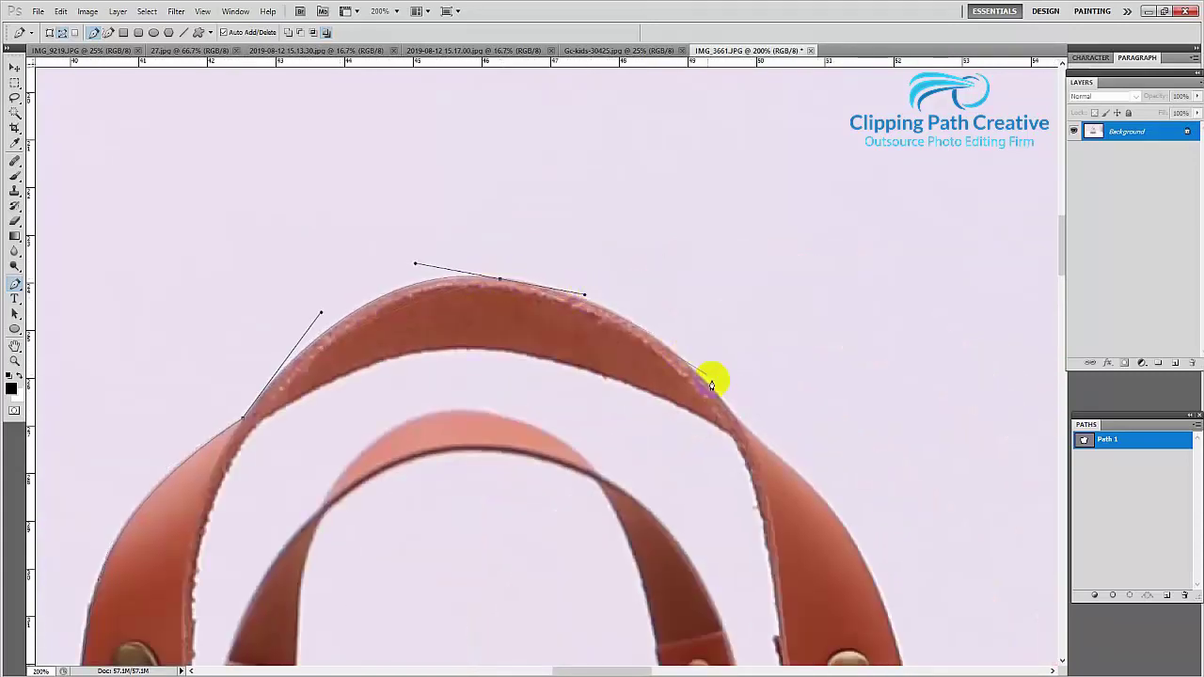
mouse_move(739, 424)
left_mouse_down()
mouse_move(801, 498)
mouse_move(800, 480)
mouse_move(527, 229)
left_mouse_up()
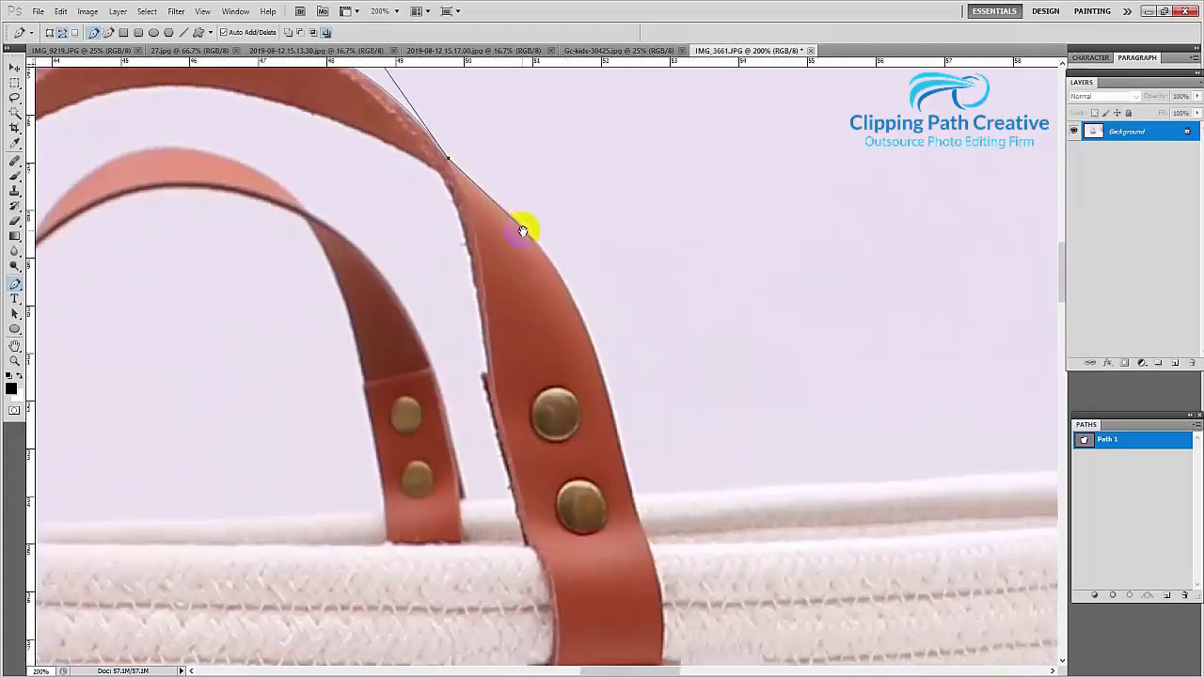
left_click(609, 391)
left_click(631, 499)
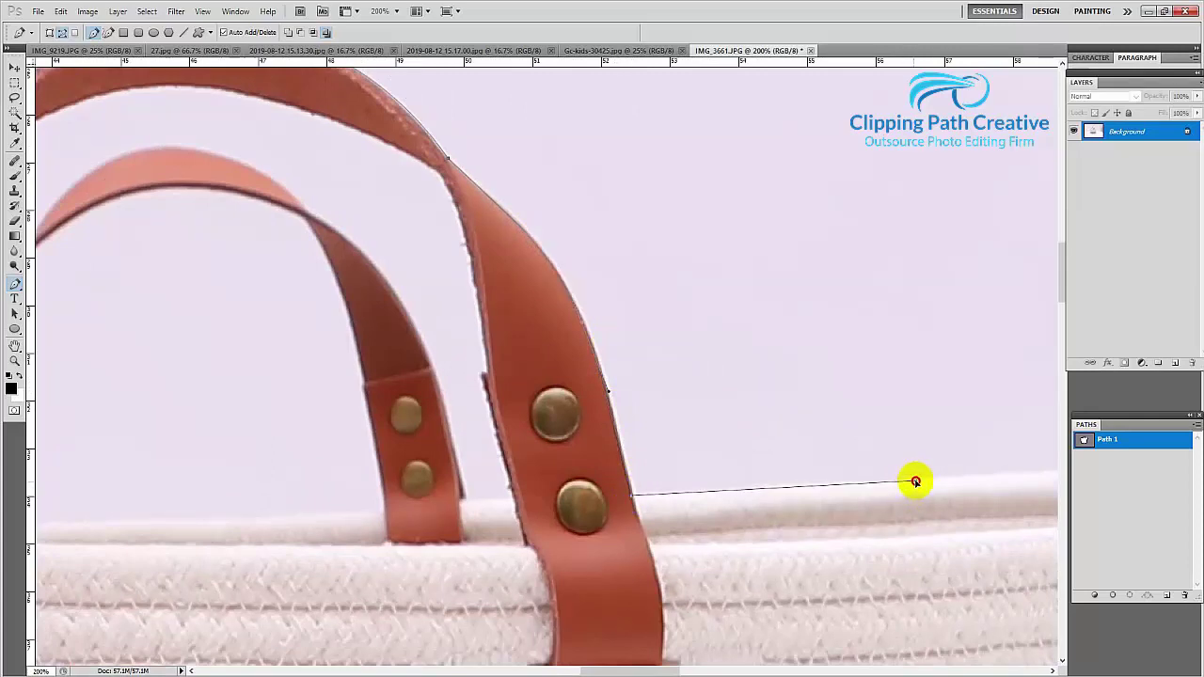
Step: Run the path along the rim around its right corner and close it at the start anchor
left_click(913, 486)
left_click_drag(913, 485, 360, 501)
left_click_drag(678, 486, 774, 486)
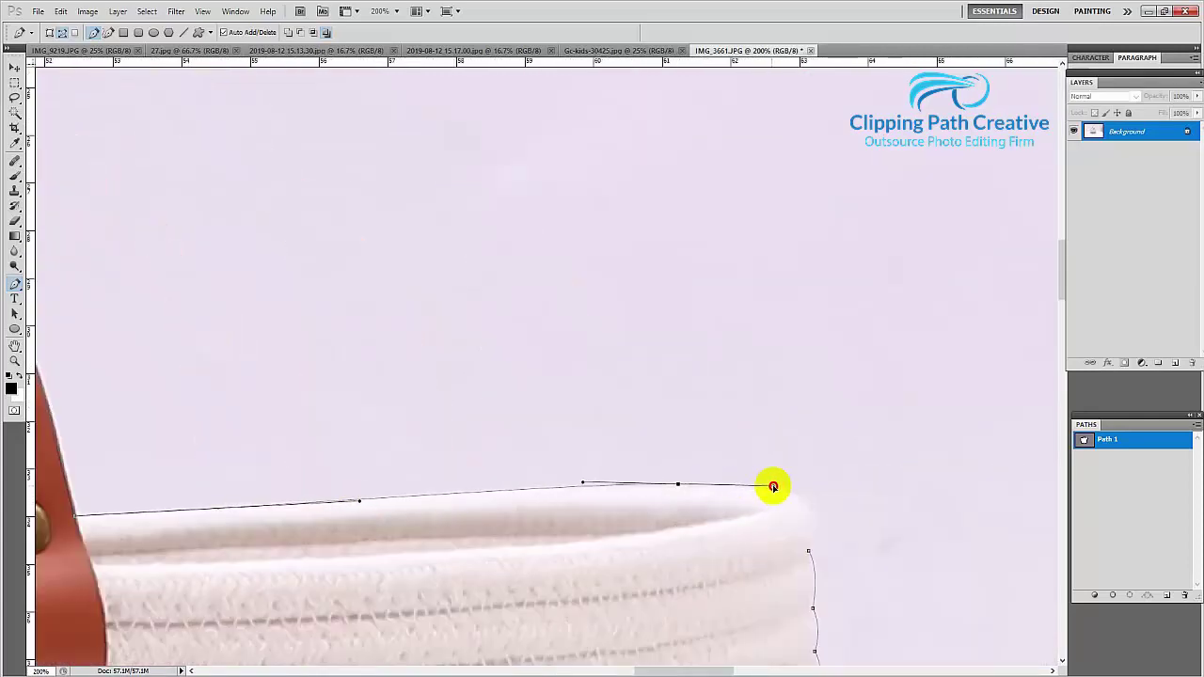
left_click_drag(806, 551, 790, 615)
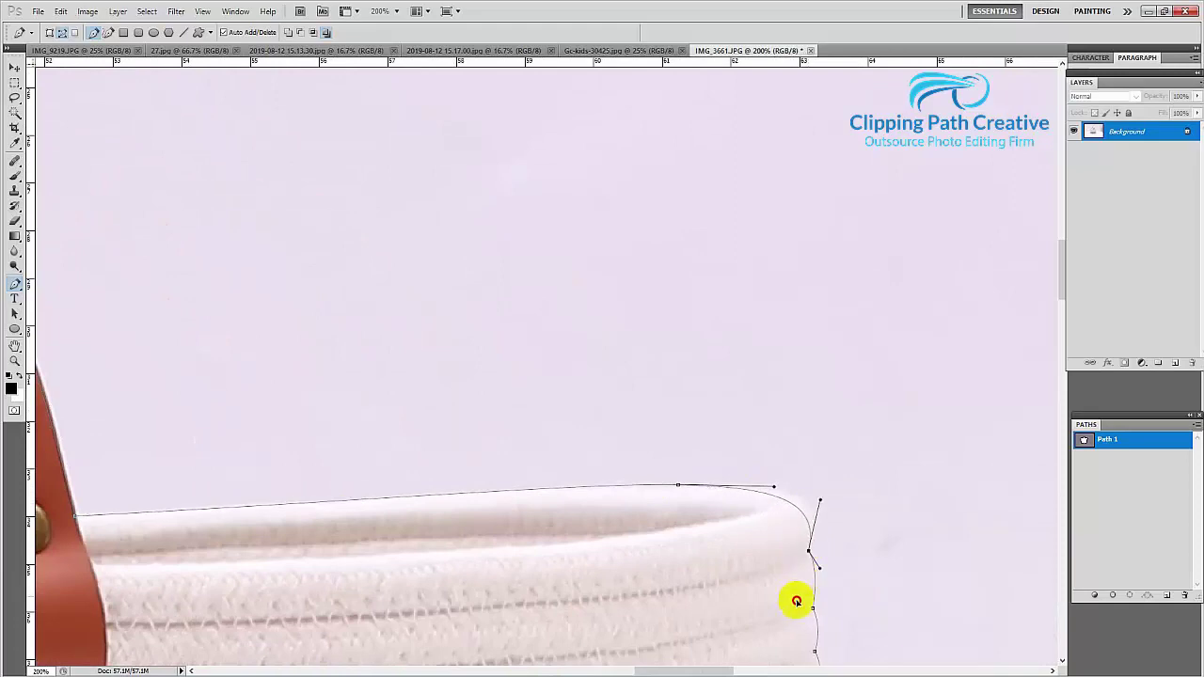
mouse_move(524, 493)
left_mouse_down()
mouse_move(705, 487)
mouse_move(650, 483)
left_mouse_up()
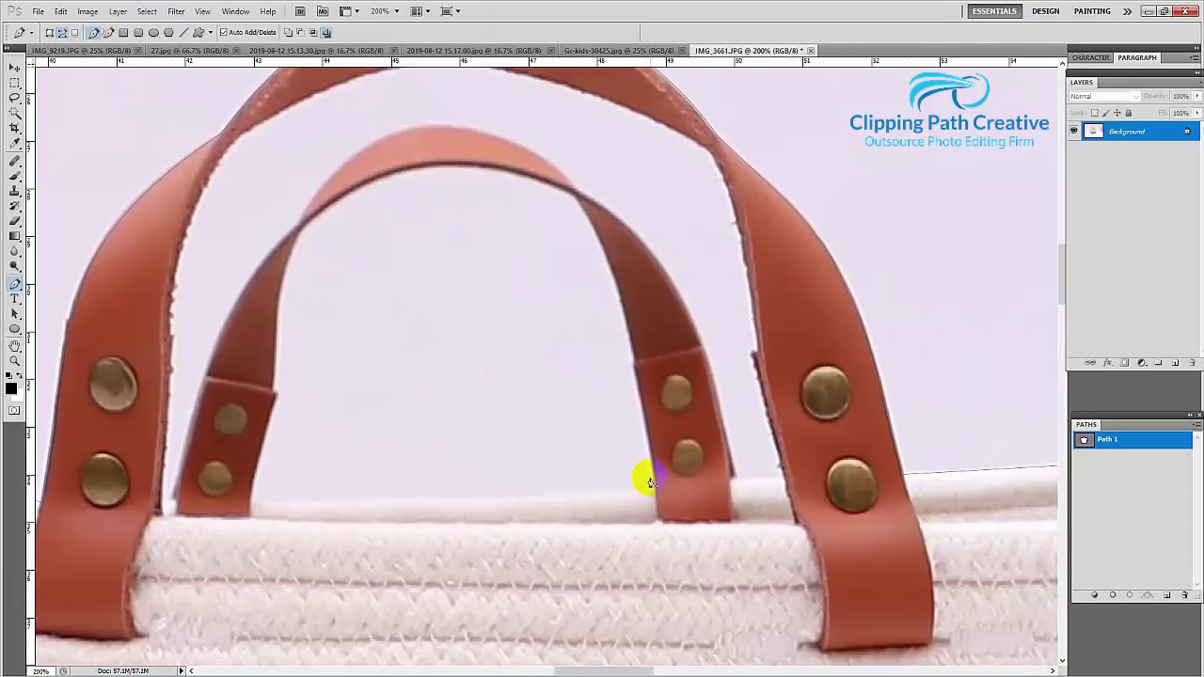
Step: Trace a closed subpath along the rim and the inner handle's inside edge and arch
left_click(654, 492)
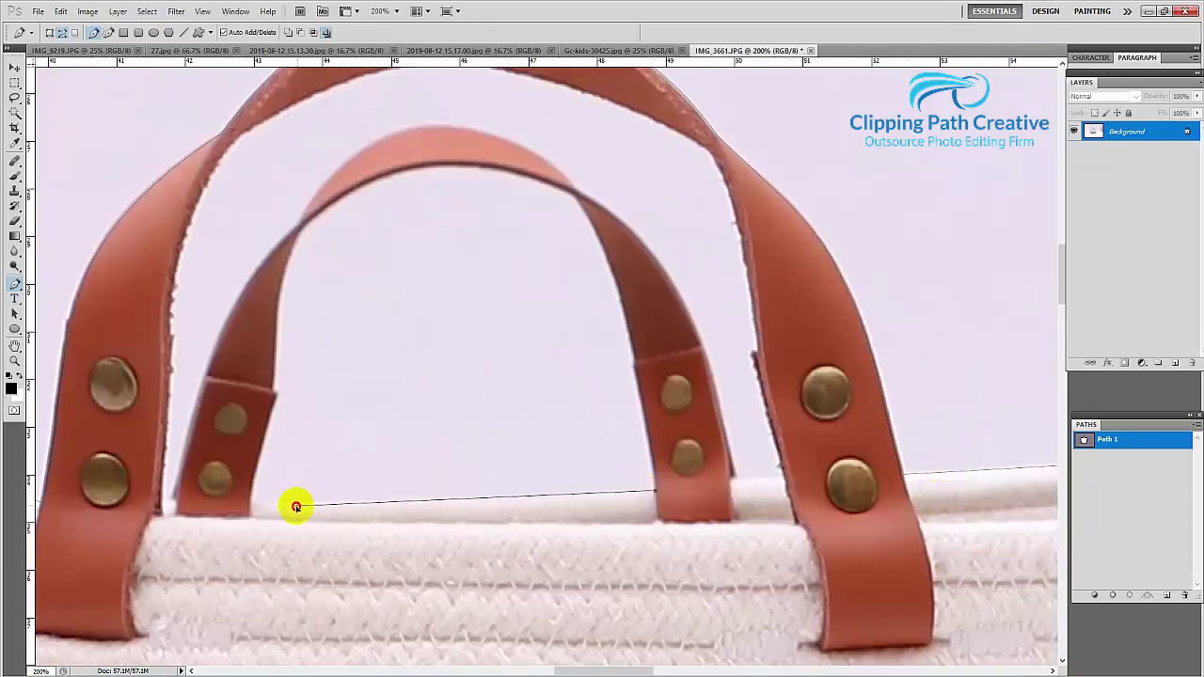
left_click(294, 506)
left_click(249, 504)
left_click(261, 439)
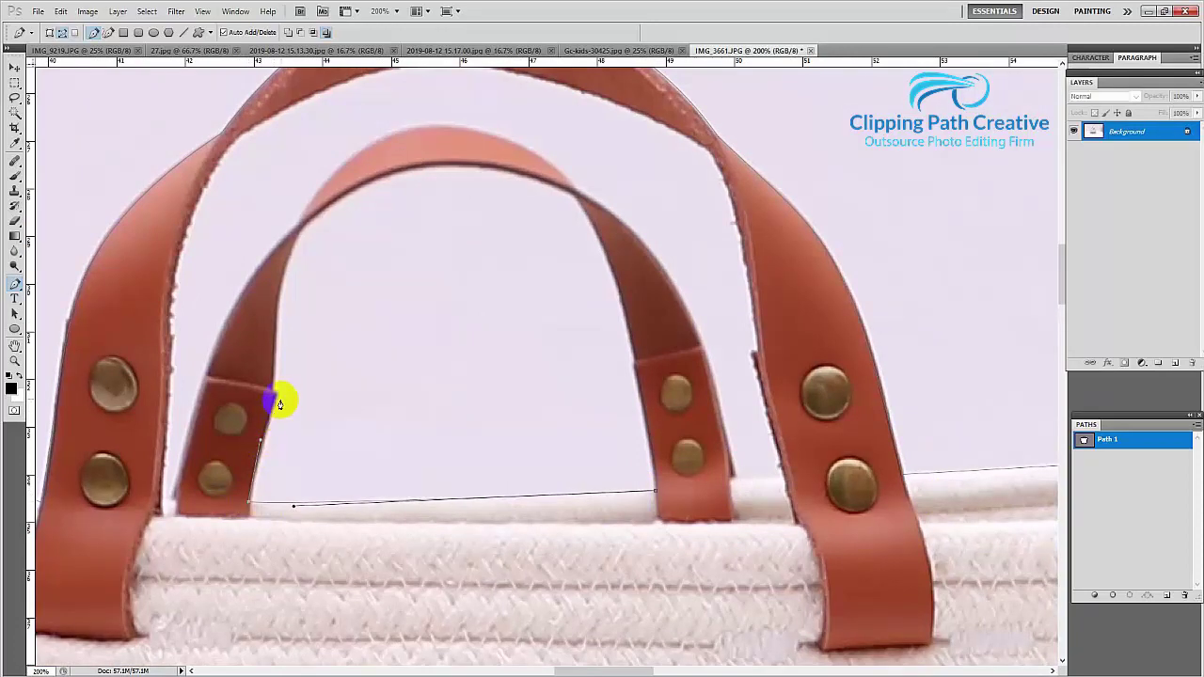
left_click(274, 330)
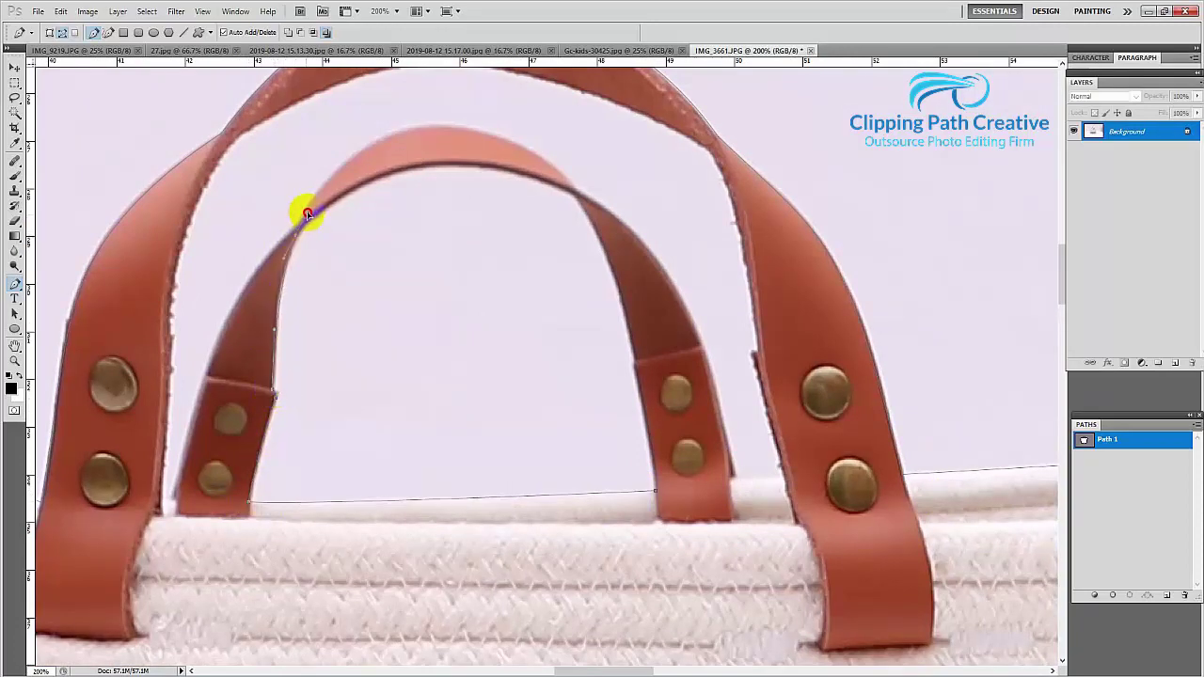
left_click_drag(314, 204, 329, 192)
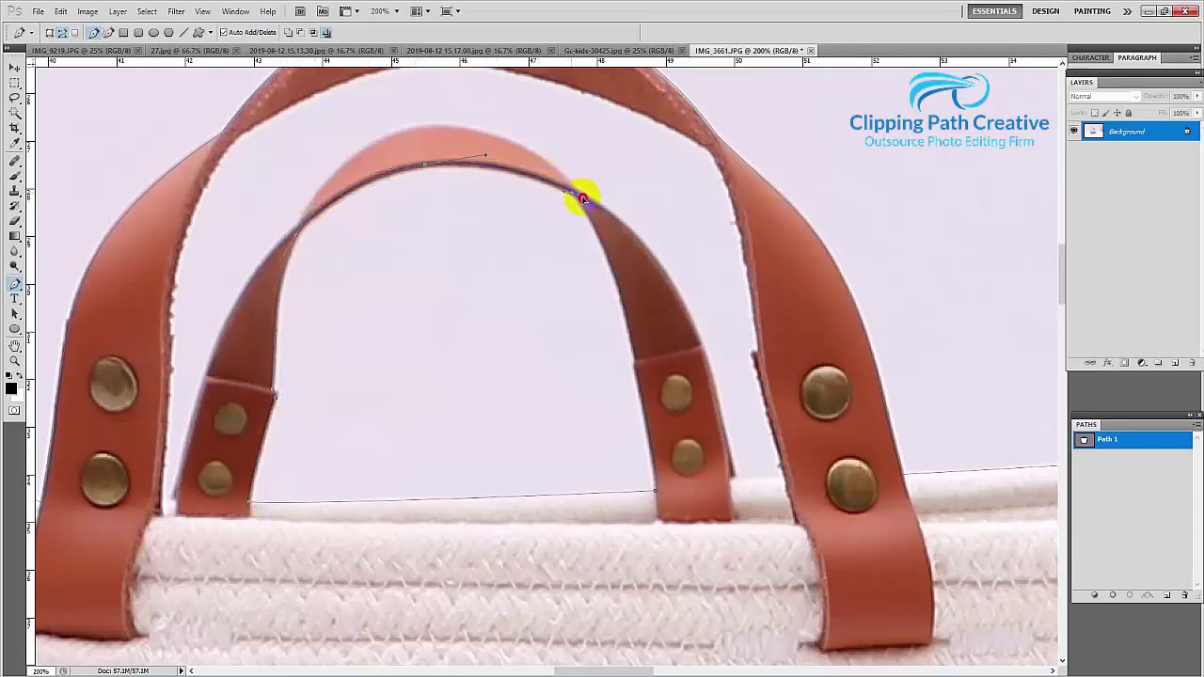
left_click_drag(591, 203, 621, 303)
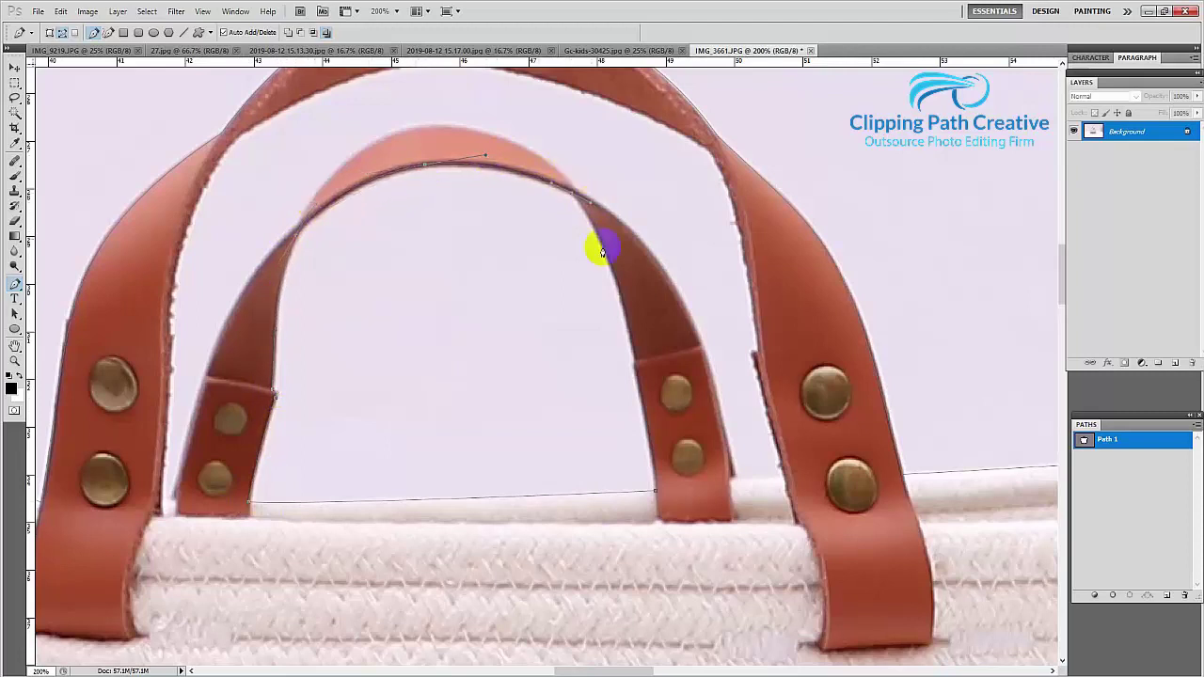
left_click(633, 344)
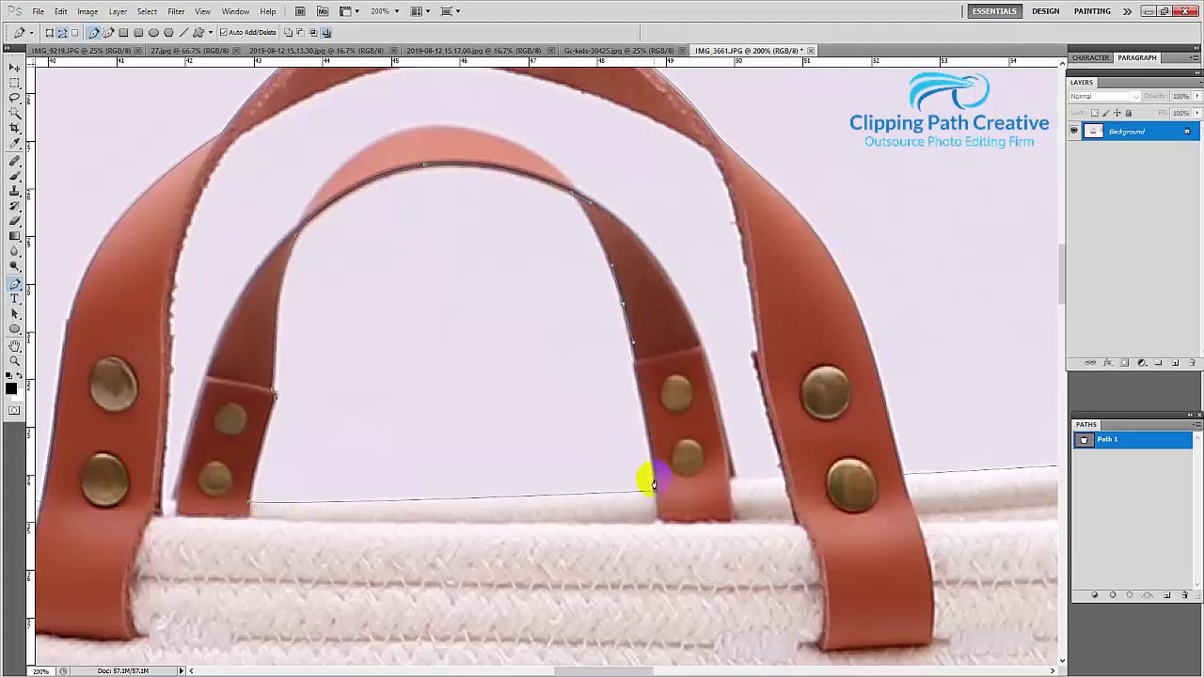
left_click(656, 492)
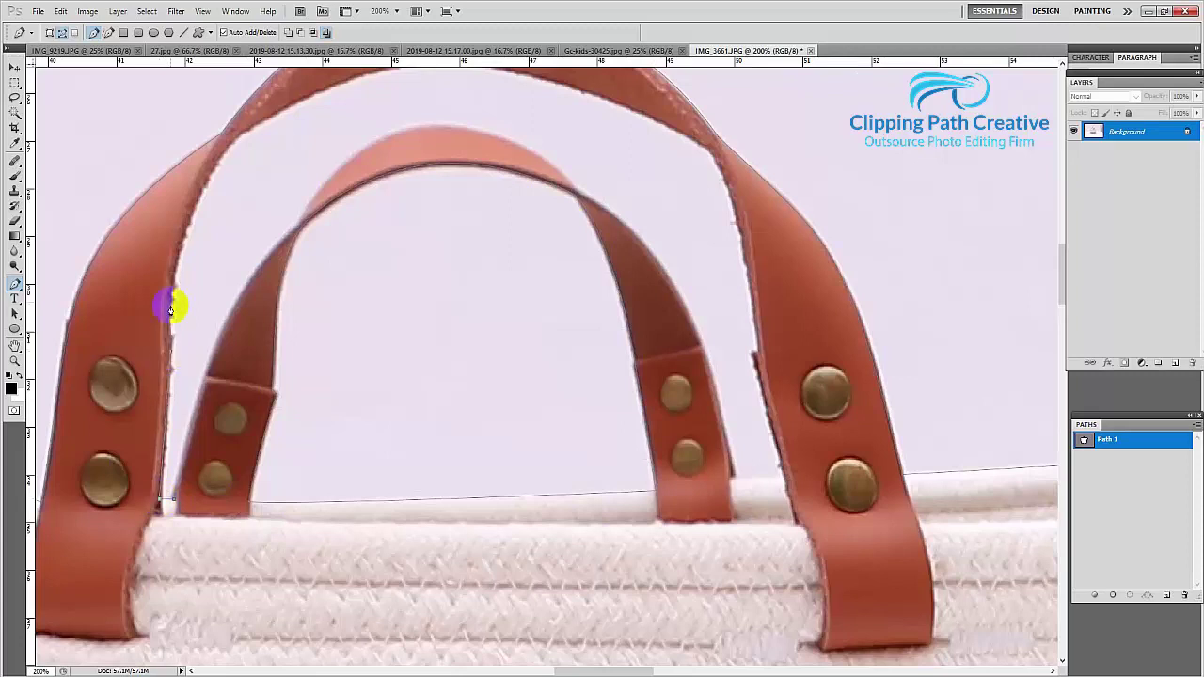
Step: Trace the outer handle's inside edge over its arch to the right strap
left_click(232, 139)
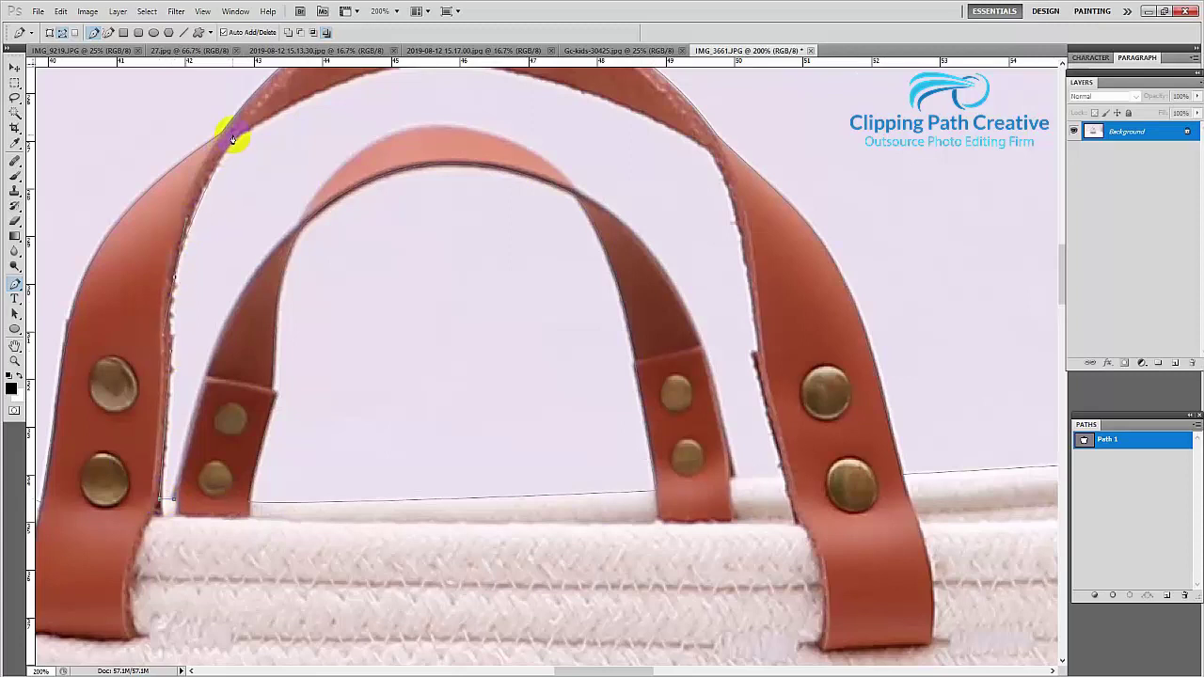
left_click_drag(255, 93, 268, 114)
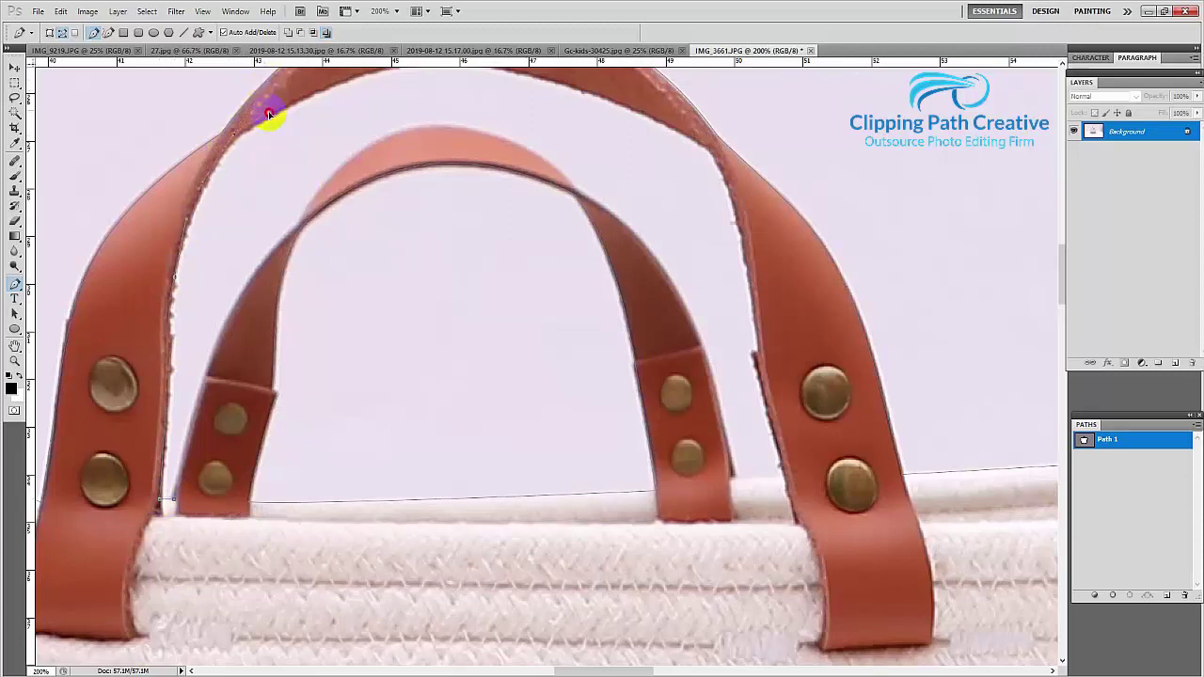
scroll(274, 111, "up", 3)
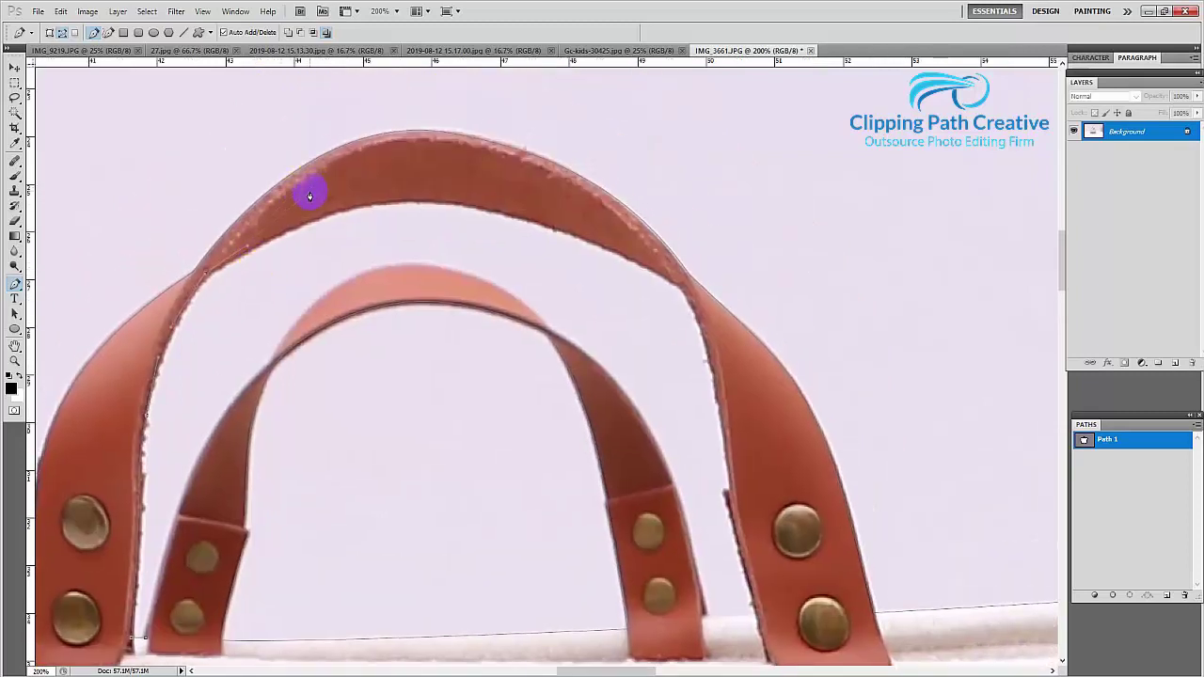
left_click_drag(471, 204, 590, 232)
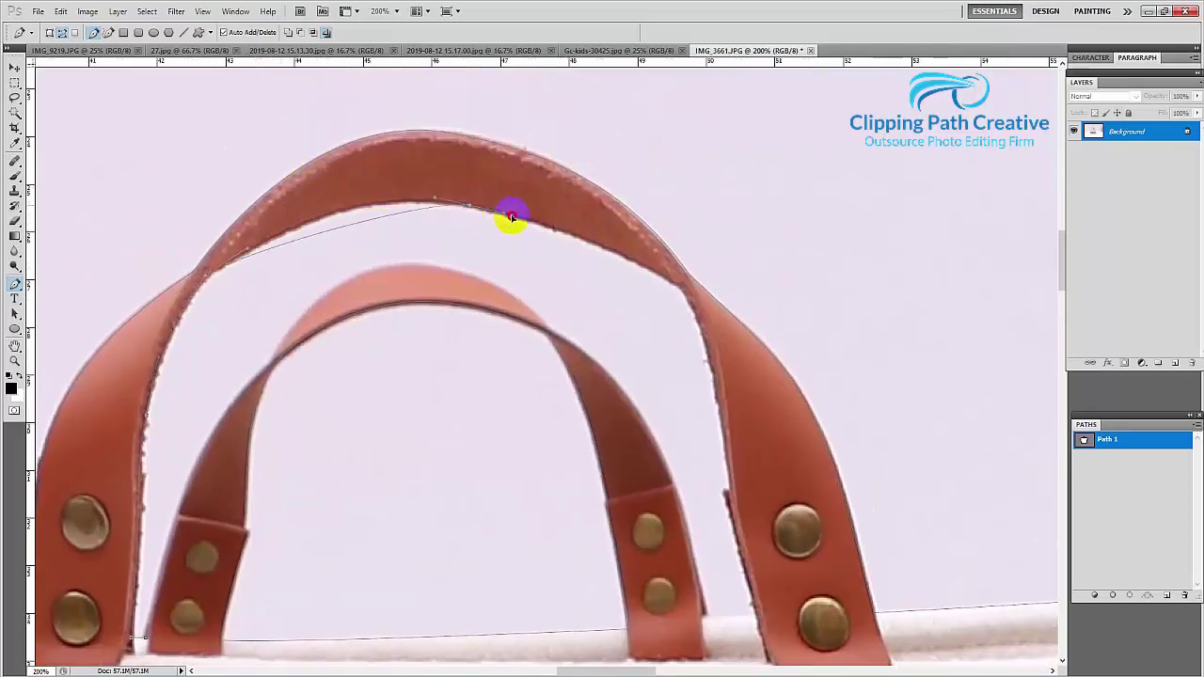
left_click(676, 292)
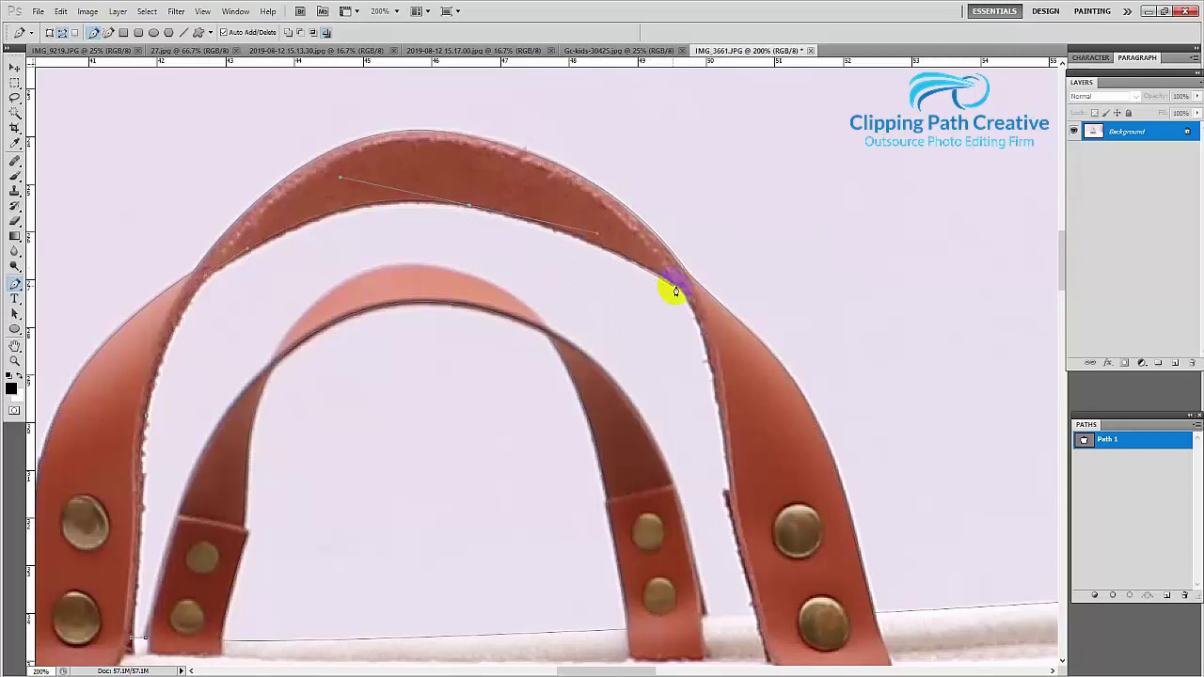
left_click_drag(688, 329, 649, 199)
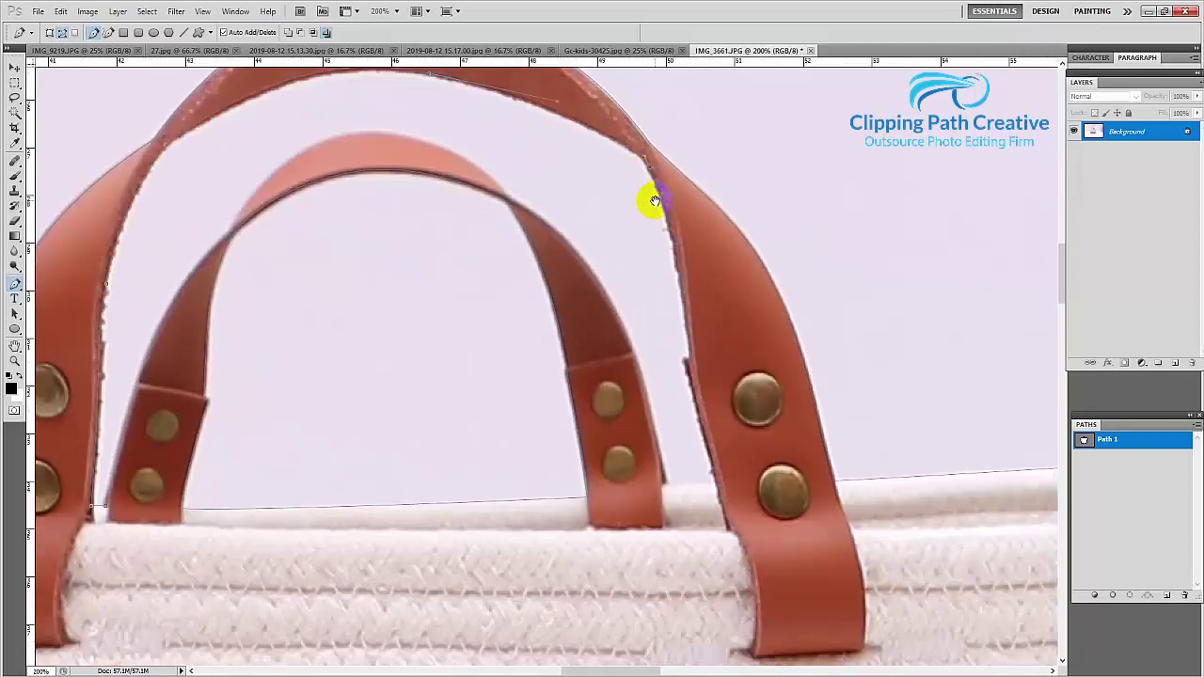
Step: Continue down the right strap to the rim, then up the inner handle's right edge
left_click(691, 361)
left_click(705, 501)
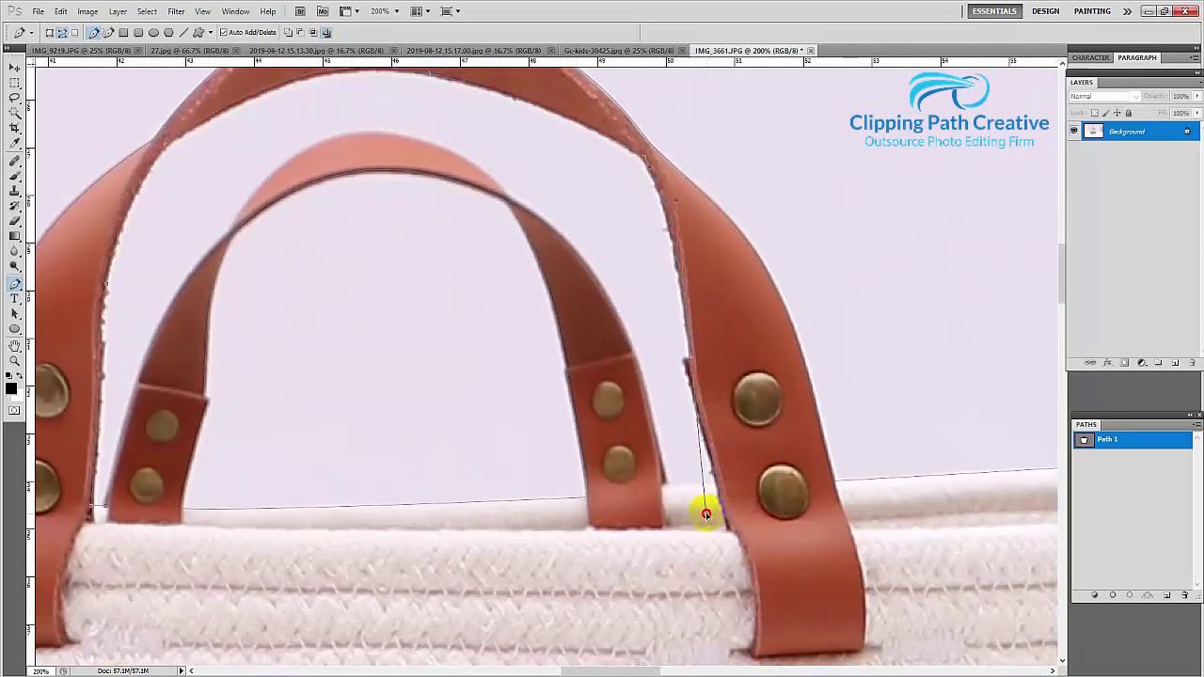
left_click_drag(685, 367, 707, 470)
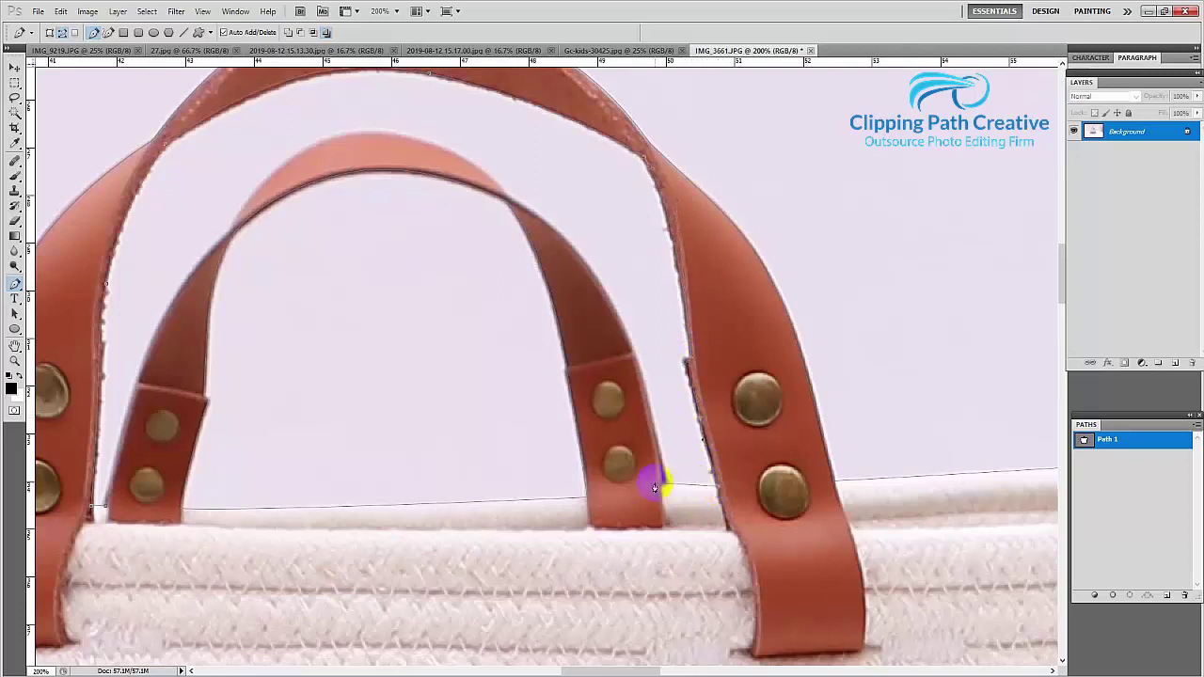
left_click(669, 486)
left_click(648, 387)
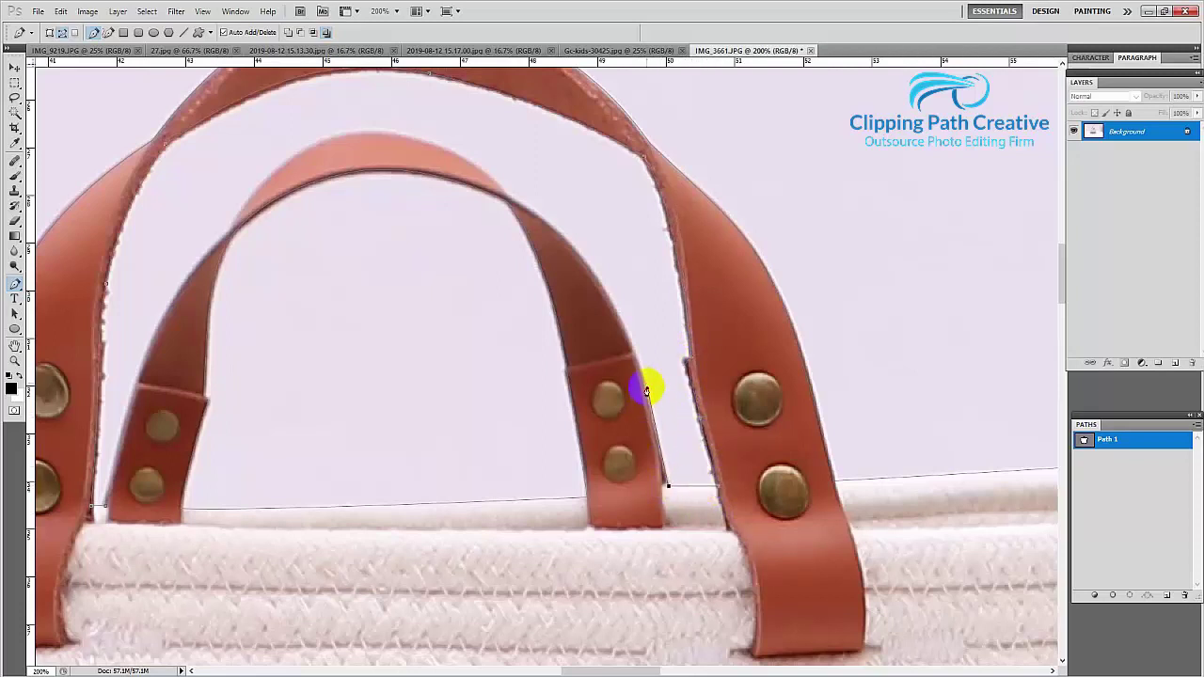
left_click_drag(510, 199, 455, 135)
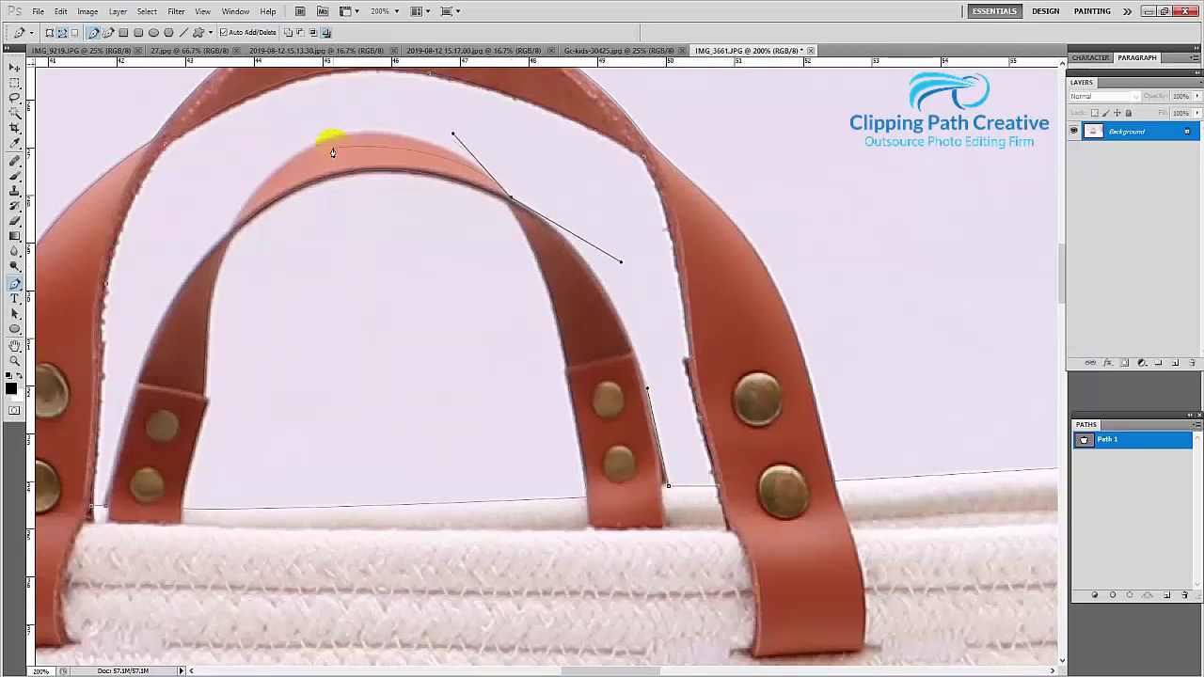
Step: Curve the path over the inner handle's top and down its left edge to the rim
left_click_drag(321, 142, 276, 158)
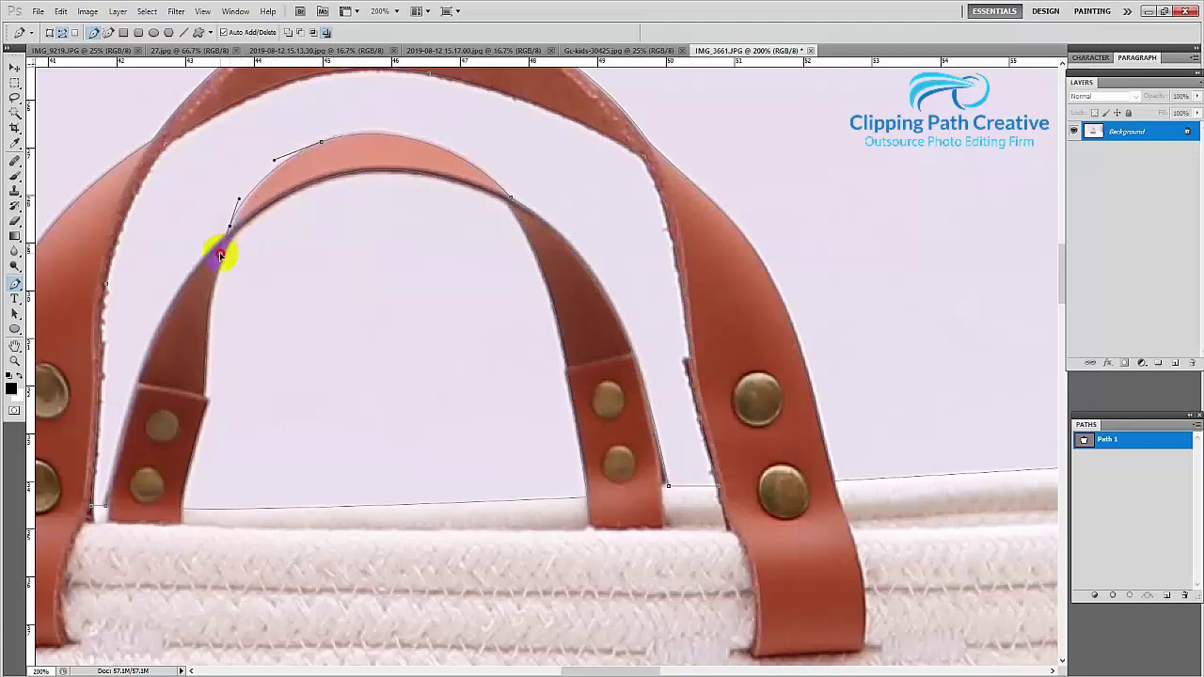
left_click_drag(184, 268, 458, 165)
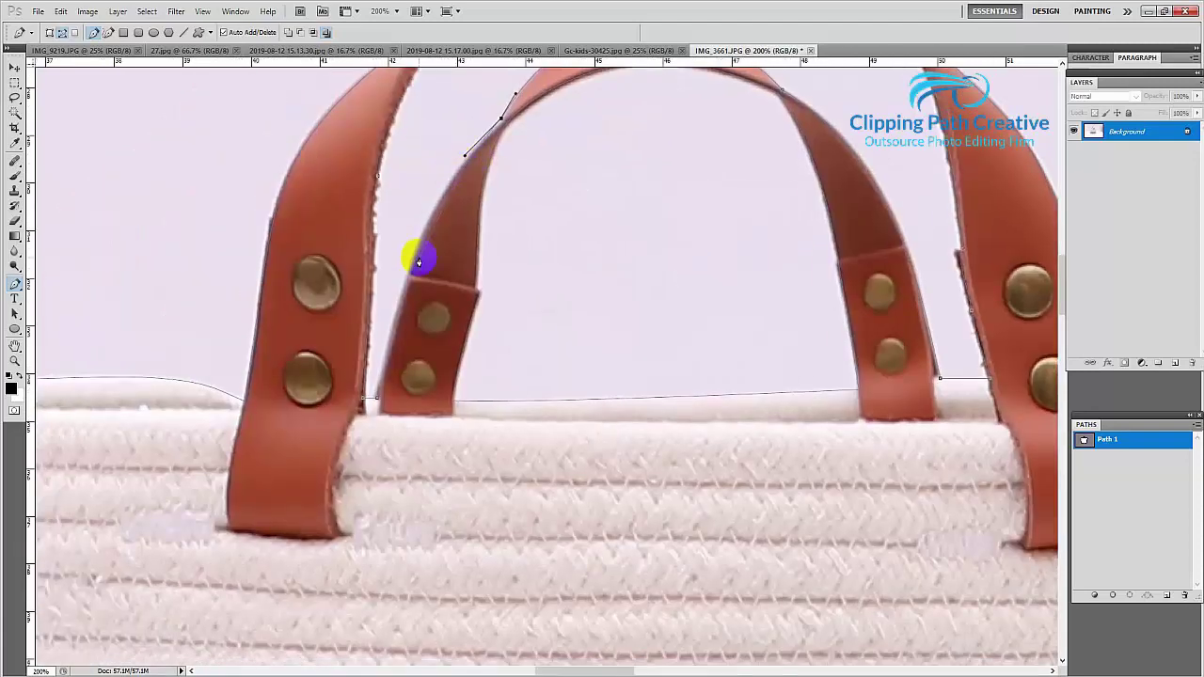
left_click_drag(409, 268, 387, 326)
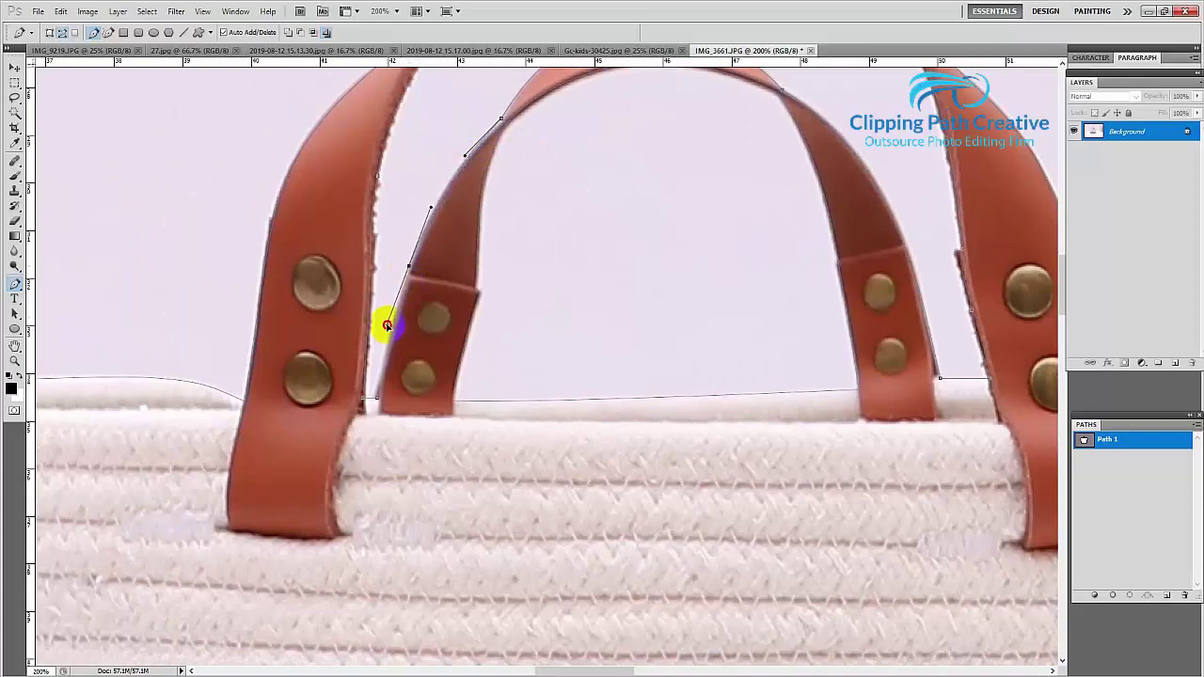
left_click(391, 325)
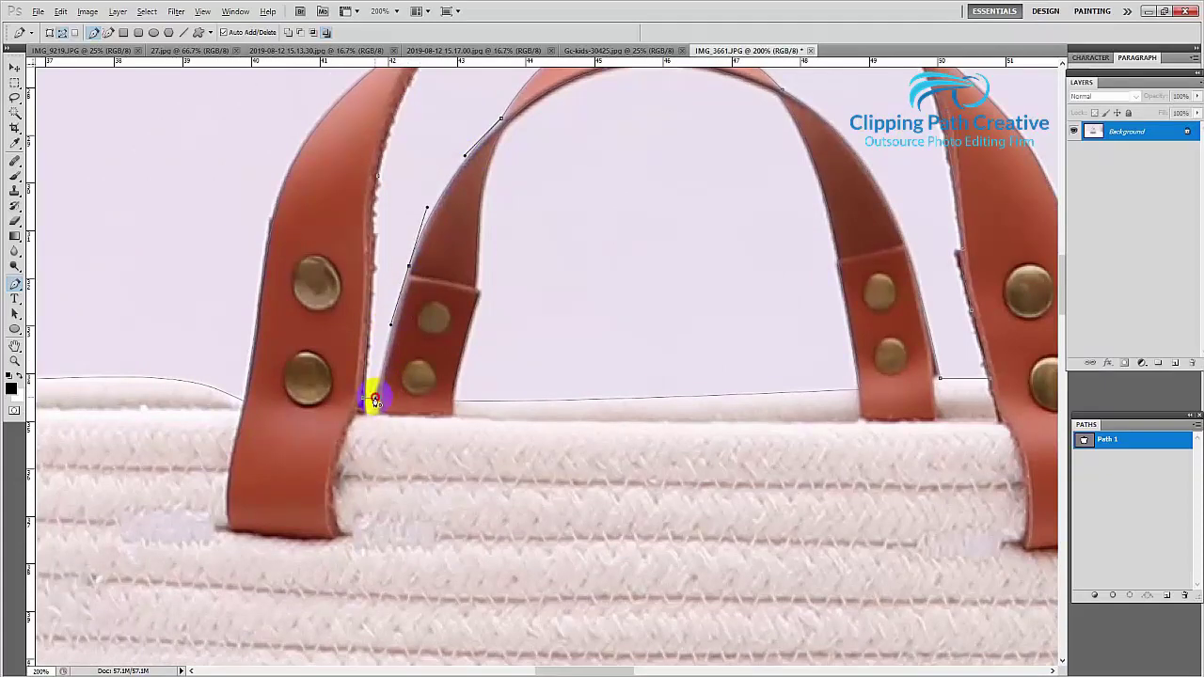
scroll(887, 314, "down", 2)
Step: Load Path 1 as a feathered selection, copy the basket to a new layer, and select white Layer 1
scroll(850, 344, "down", 2)
scroll(841, 344, "down", 2)
scroll(847, 353, "down", 1)
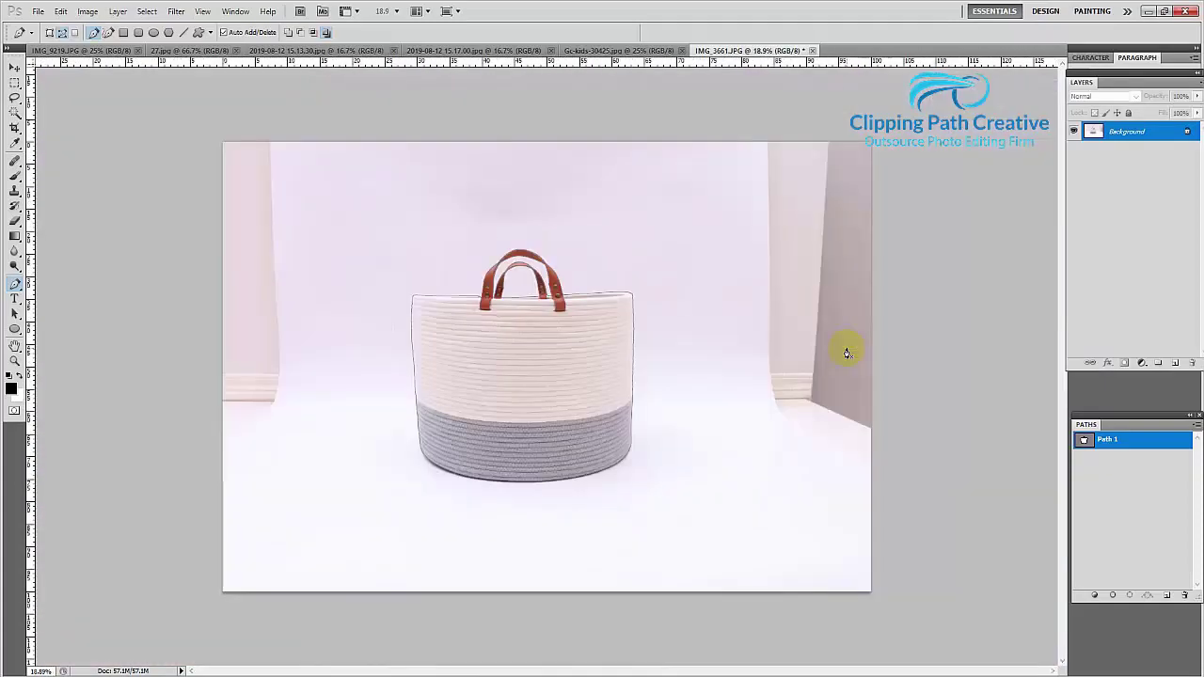
left_click(1139, 439)
key("ctrl+Return")
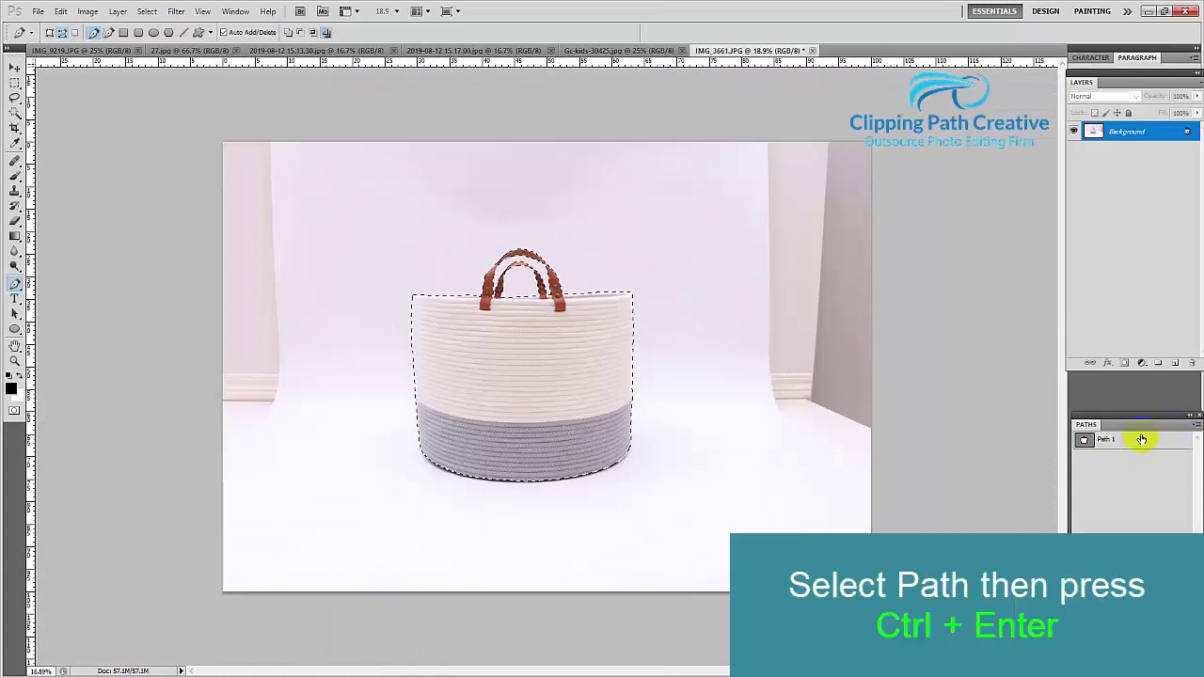
key("shift+F6")
key("Return")
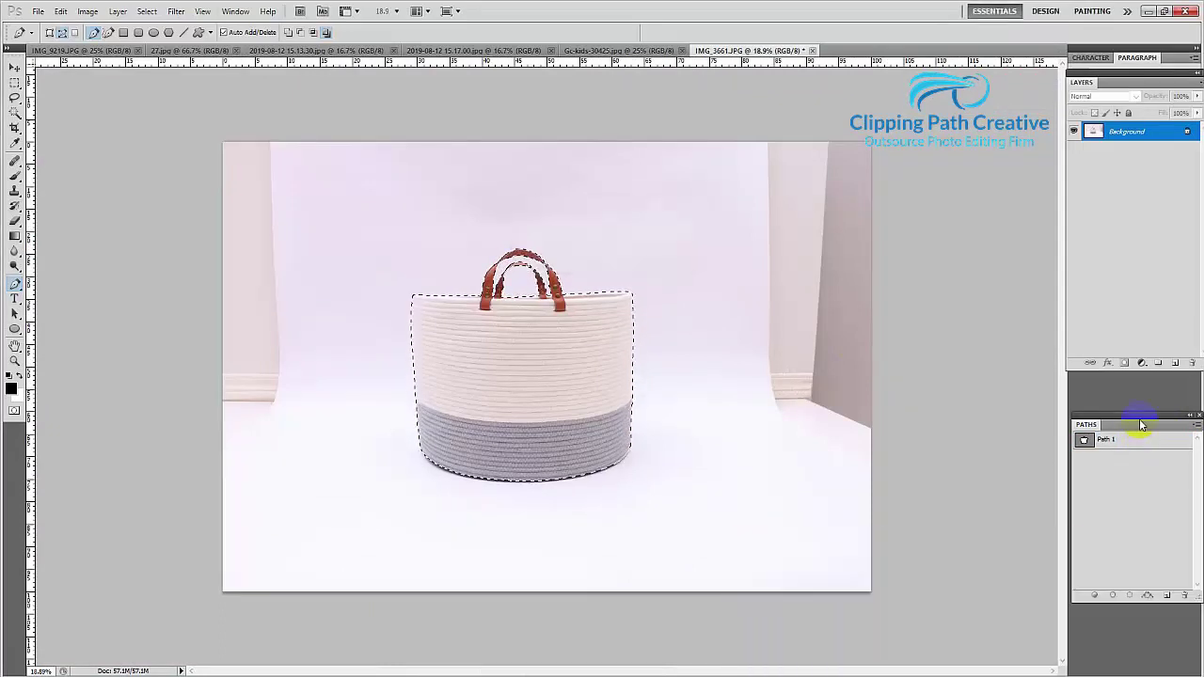
key("ctrl+j")
key("ctrl+j")
left_click(1118, 150)
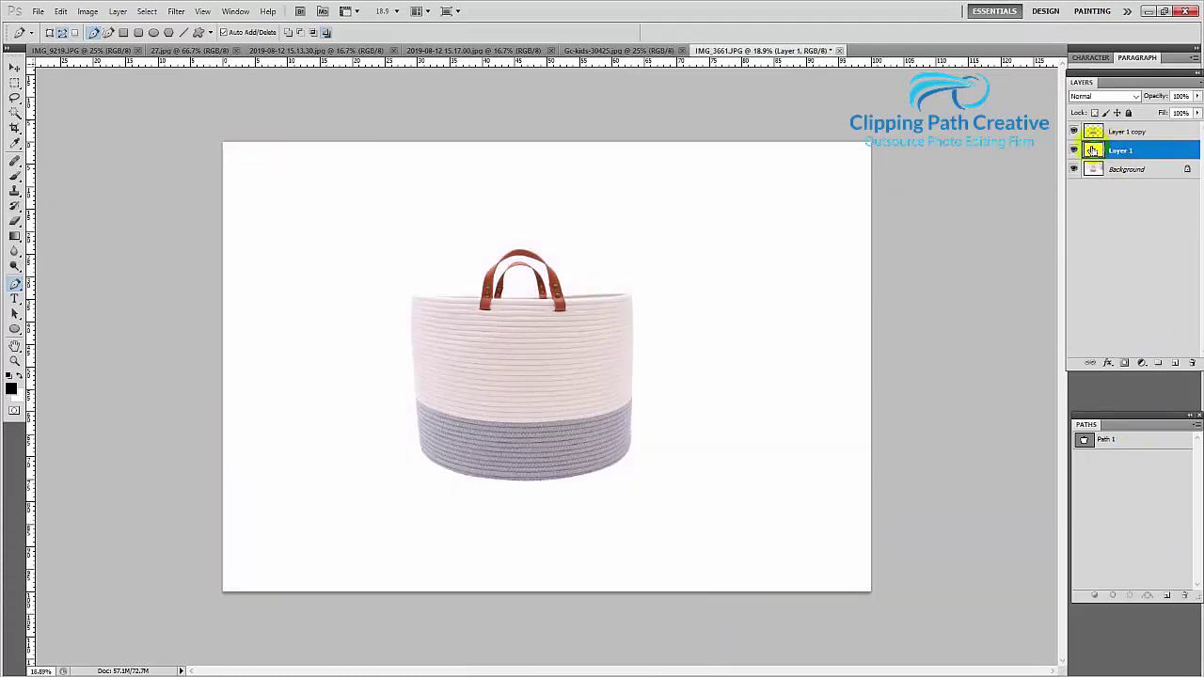
Step: Save the image in JPEG format as IMG_3661.jpg
key("ctrl+shift+s")
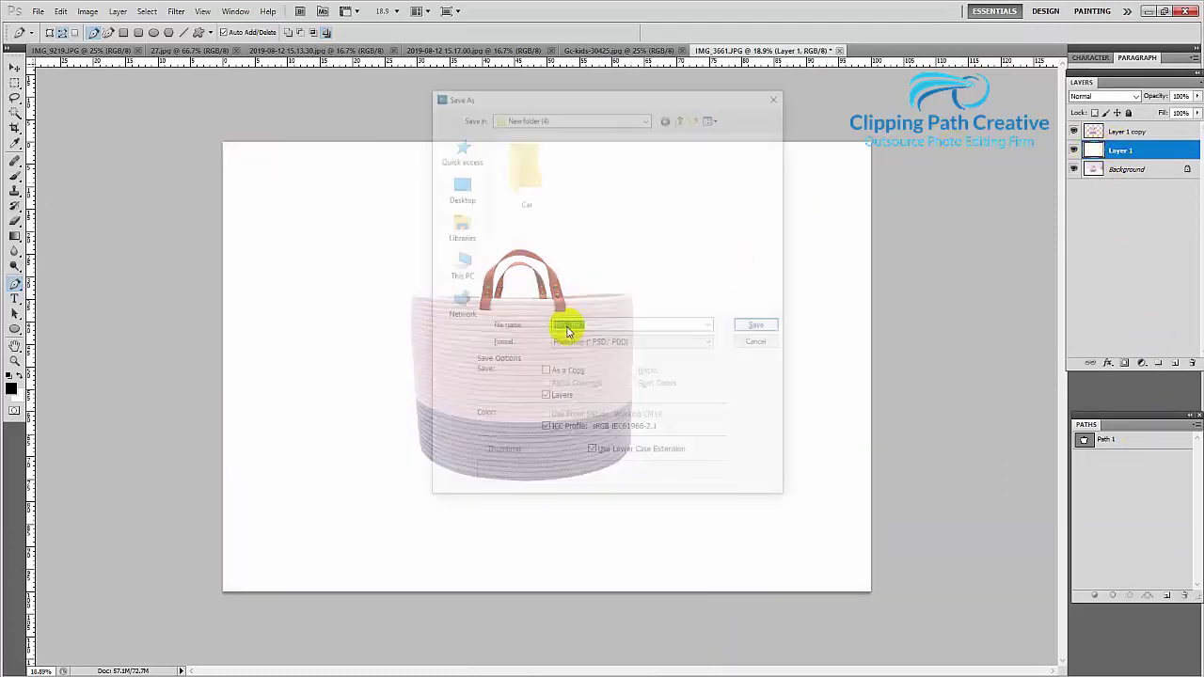
left_click(613, 344)
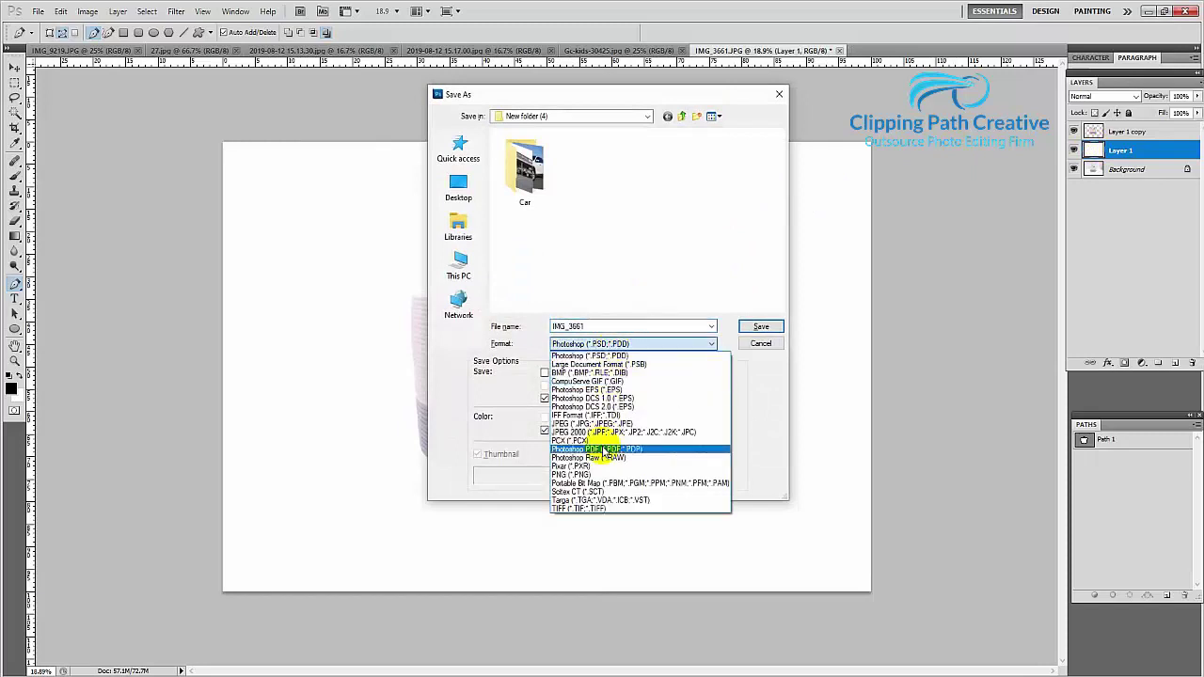
left_click(599, 426)
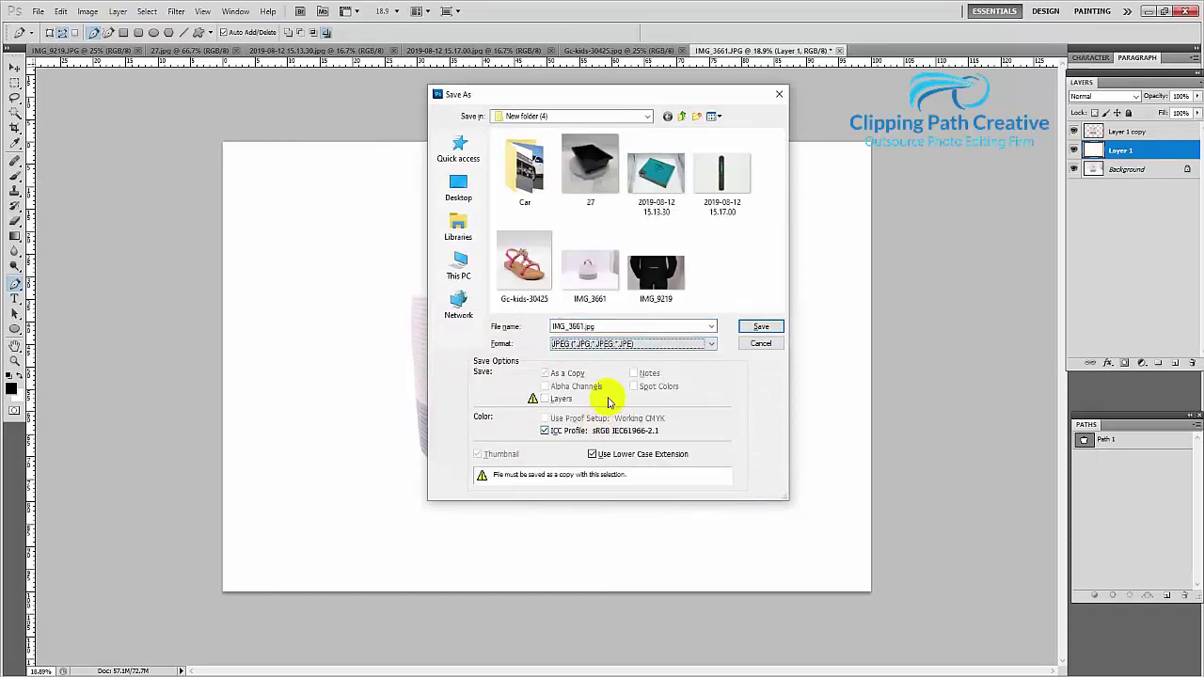
key("Return")
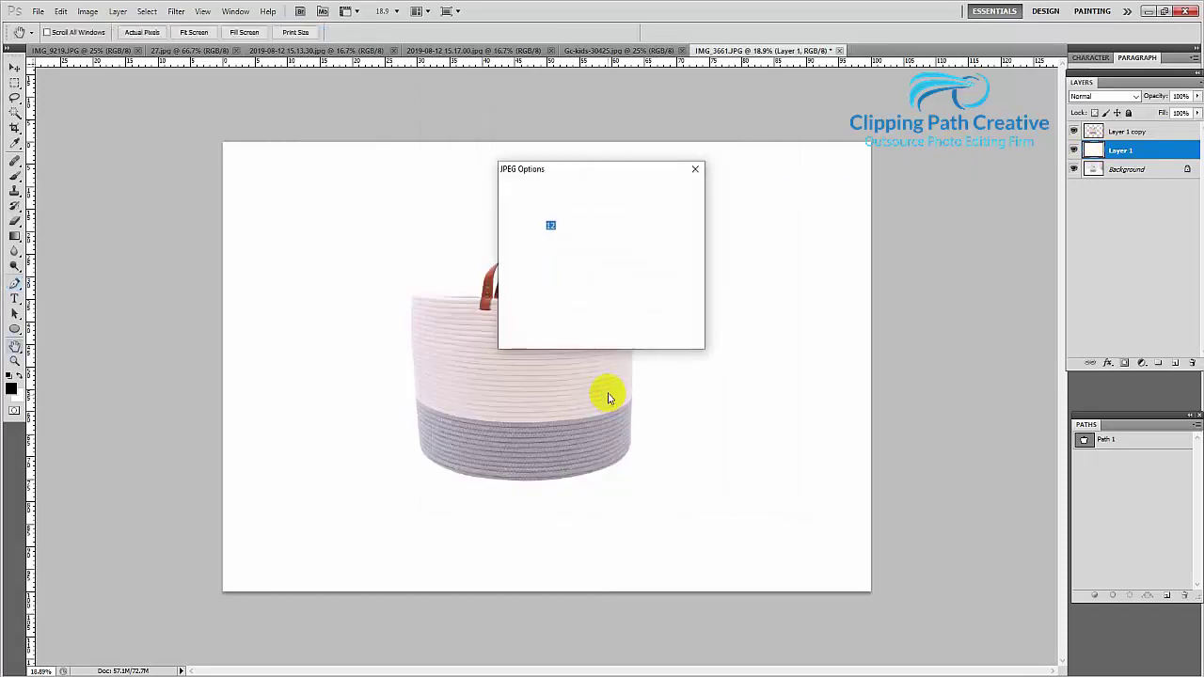